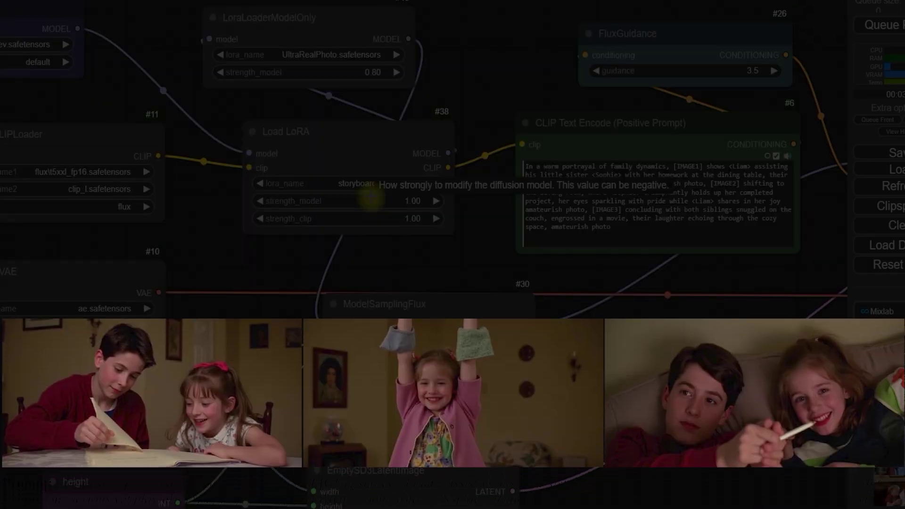
Scroll the ComfyUI Blog homepage to the Story Board ComfyUI Workflow post.
scroll(371, 197, "down", 4)
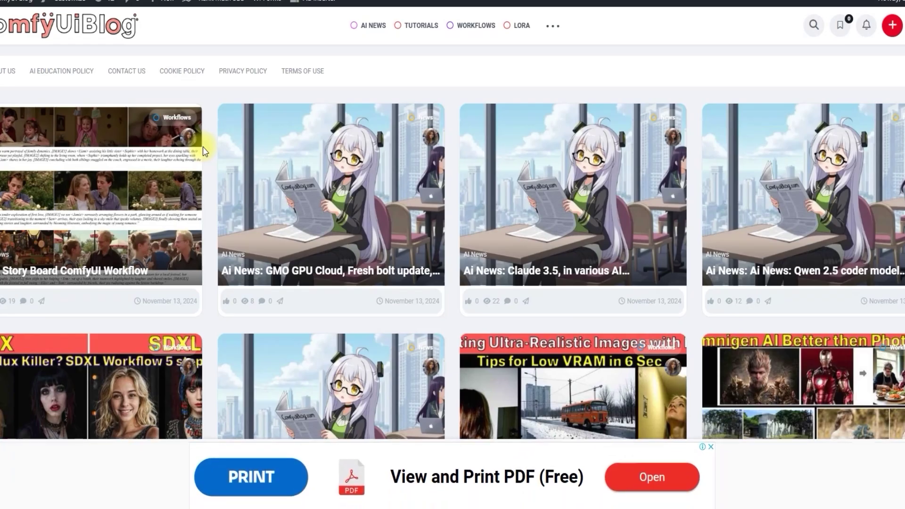
Show the blog's WORKFLOWS menu listing workflow posts.
mouse_move(477, 29)
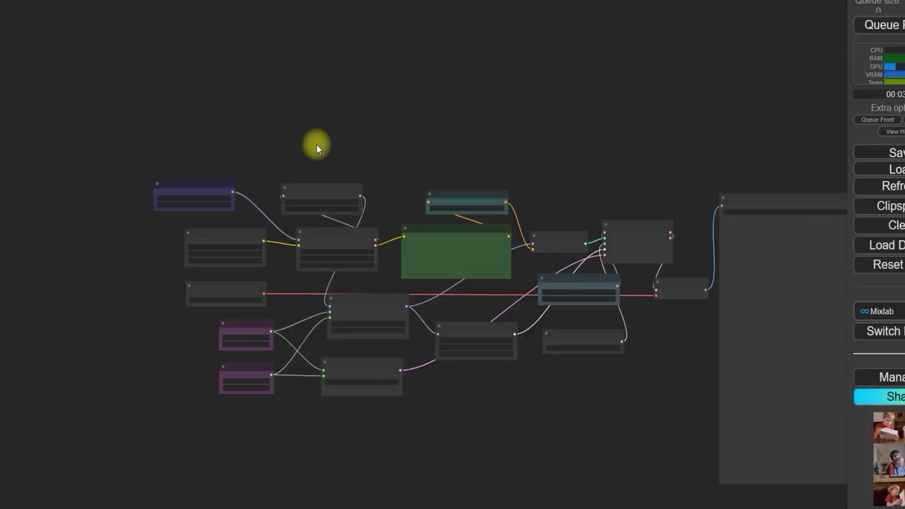
scroll(388, 230, "up", 6)
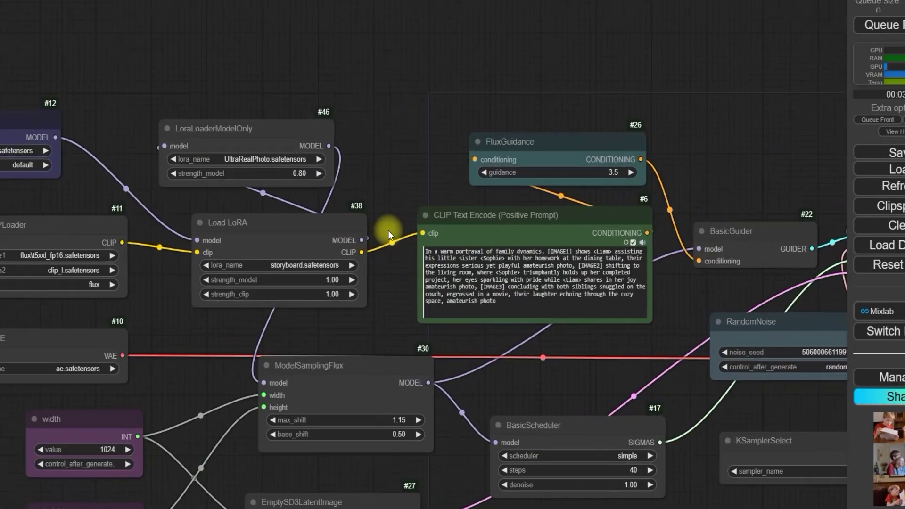
scroll(318, 256, "up", 12)
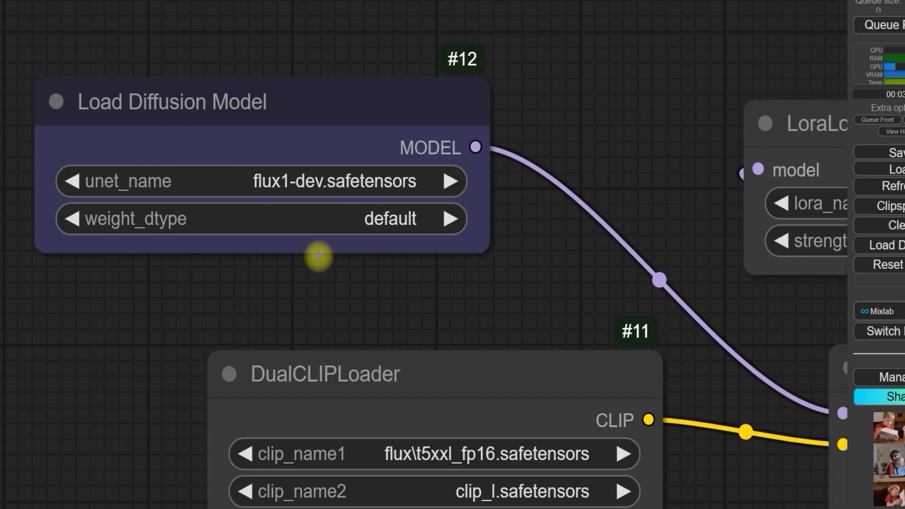
scroll(318, 256, "down", 3)
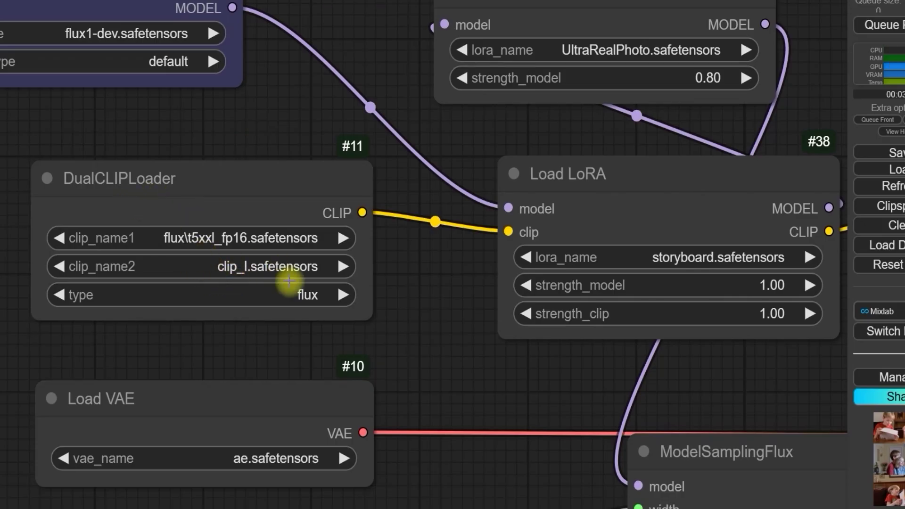
scroll(388, 330, "down", 3)
left_click_drag(390, 326, 331, 210)
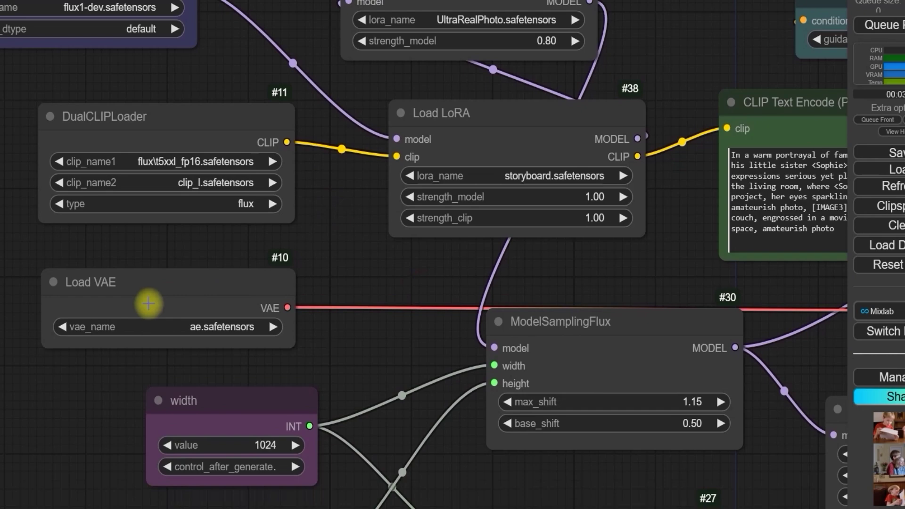
scroll(212, 343, "up", 5)
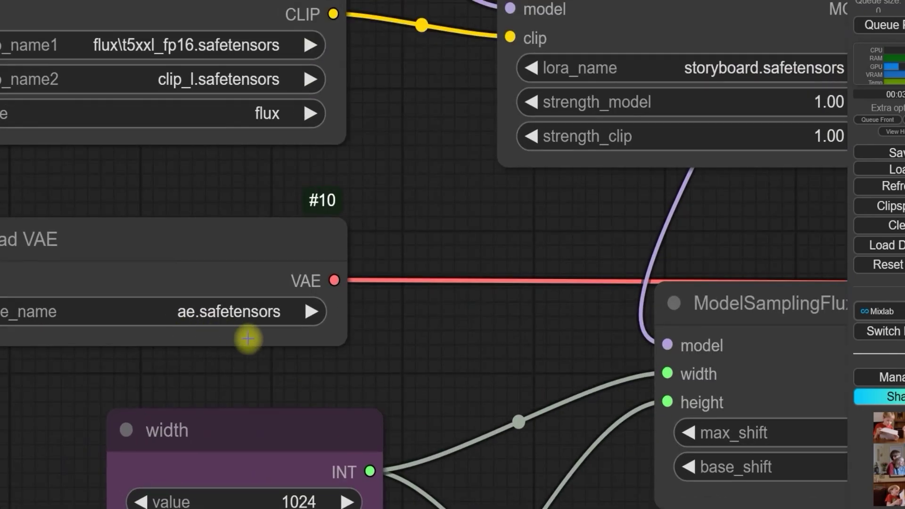
scroll(398, 336, "down", 1)
scroll(339, 273, "down", 1)
scroll(243, 309, "down", 1)
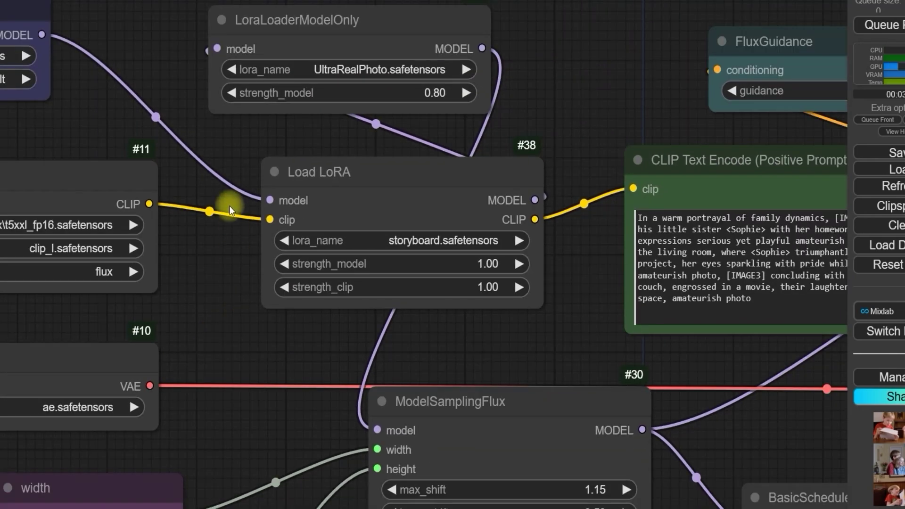
left_click_drag(233, 202, 212, 303)
scroll(285, 201, "up", 4)
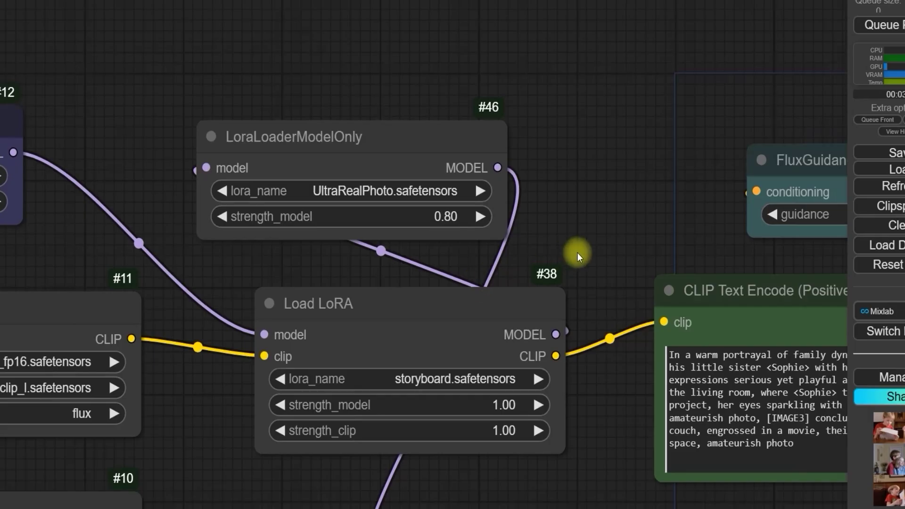
left_click_drag(580, 253, 425, 133)
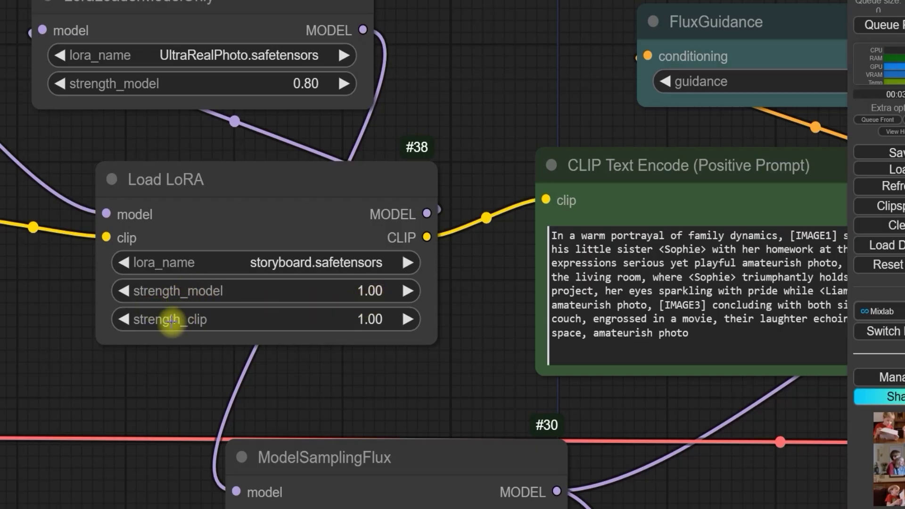
Pan the graph so the Load VAE node is fully in view.
scroll(299, 327, "down", 2)
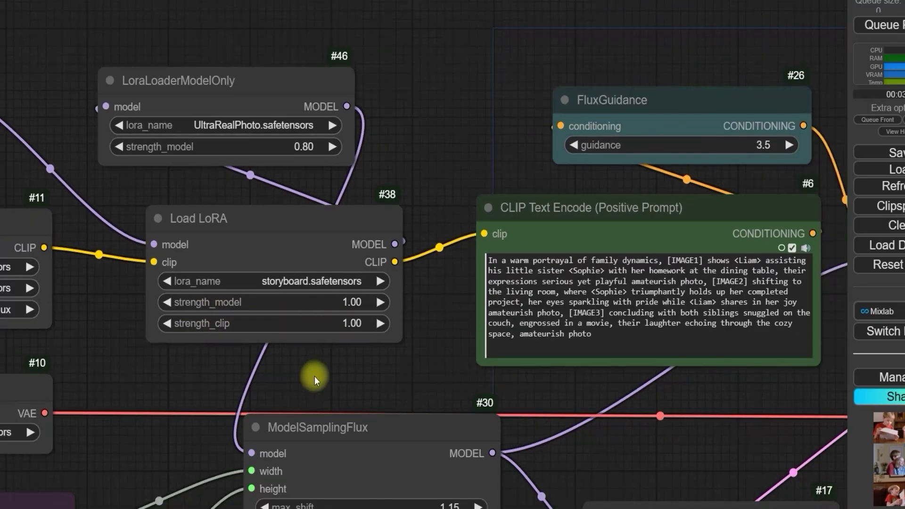
scroll(326, 301, "down", 1)
scroll(333, 277, "down", 5)
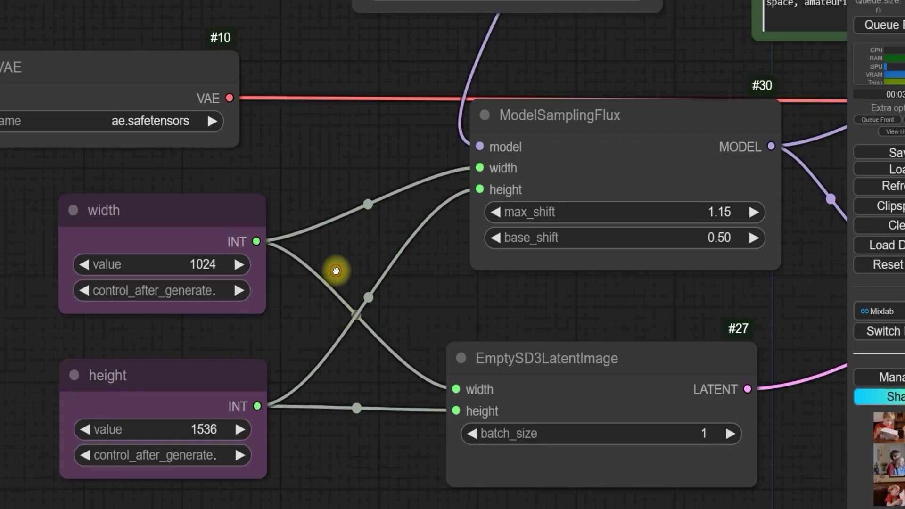
left_click_drag(336, 270, 426, 282)
scroll(422, 283, "up", 1)
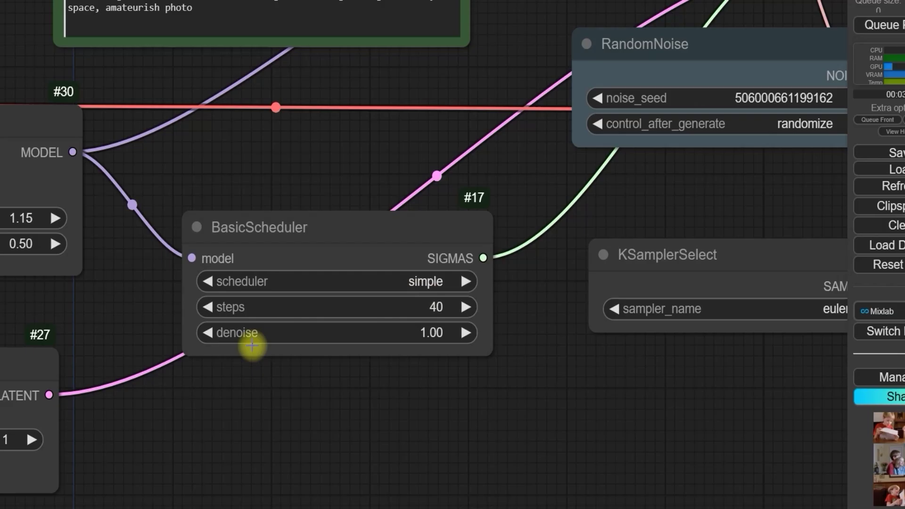
Bypass the UltraRealPhoto LoRA loader with Ctrl+B, then re-enable it from its context menu.
scroll(334, 311, "down", 1)
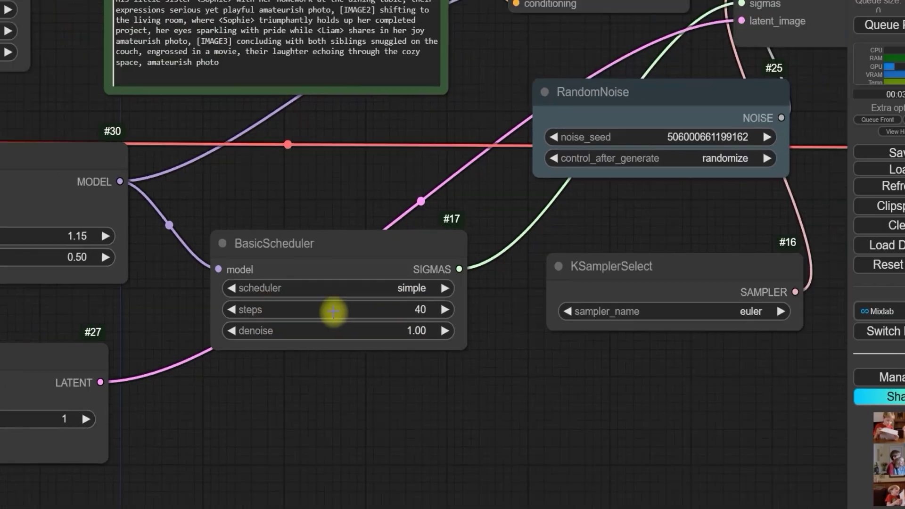
scroll(235, 264, "down", 3)
scroll(360, 242, "up", 1)
scroll(141, 156, "up", 1)
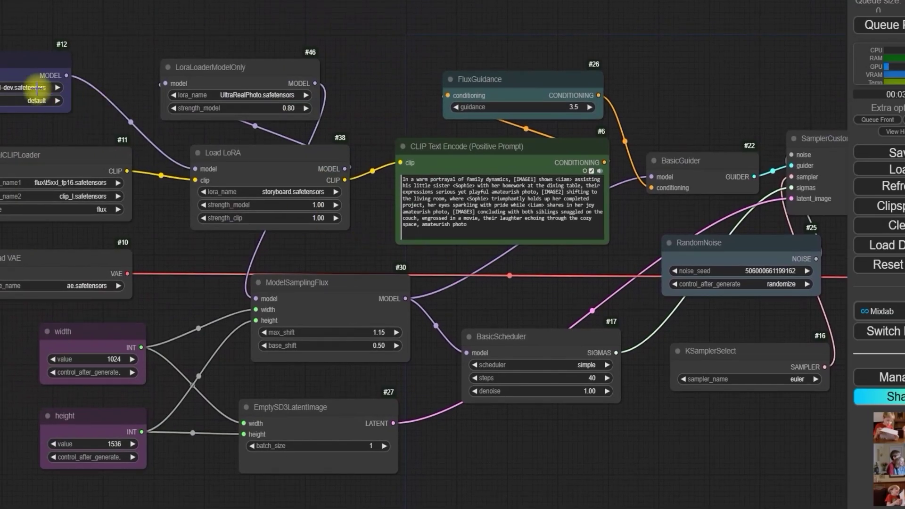
left_click(243, 72)
key("ctrl+b")
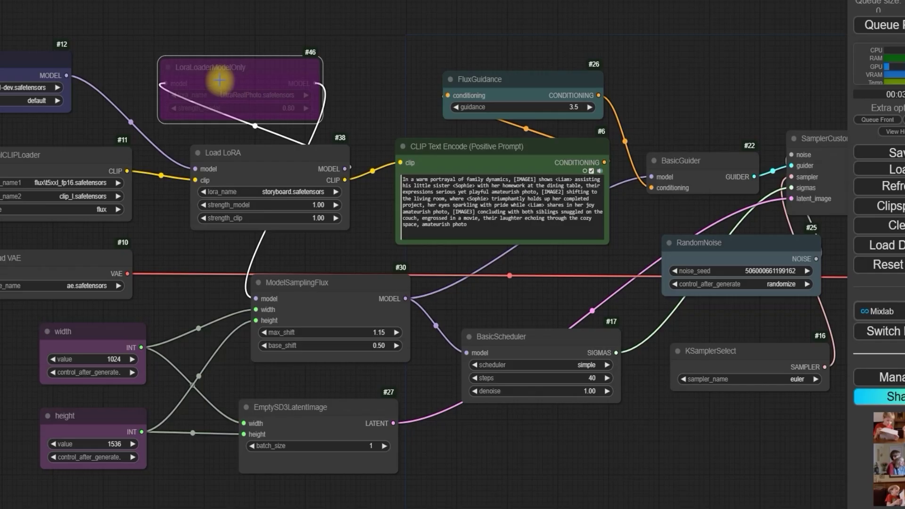
right_click(220, 80)
left_click(238, 338)
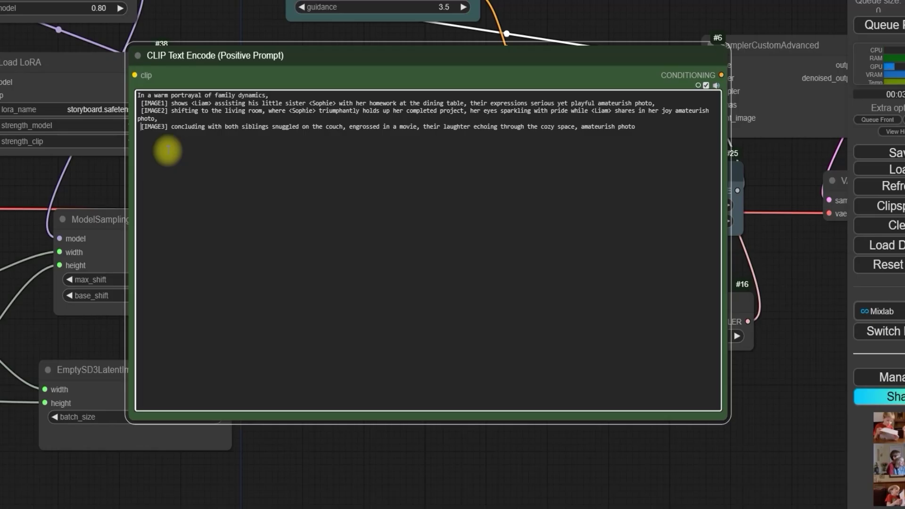
scroll(167, 149, "up", 2)
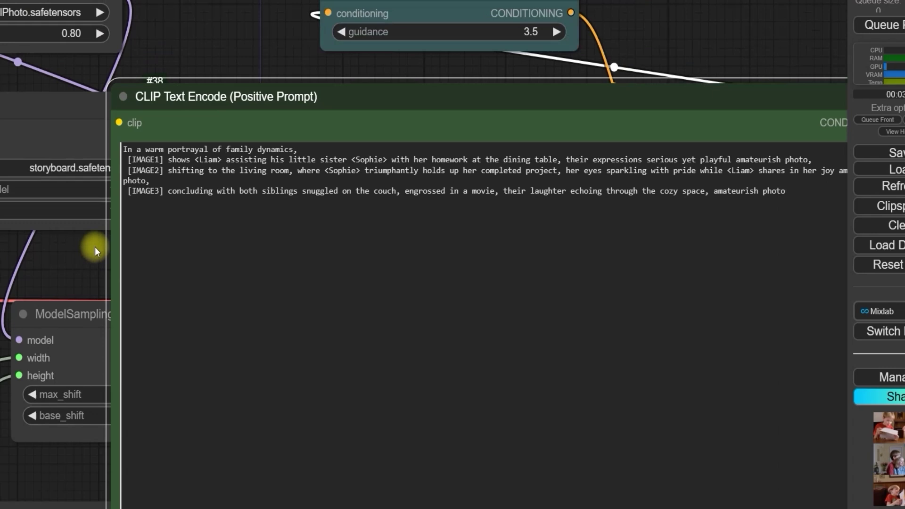
double_click(141, 160)
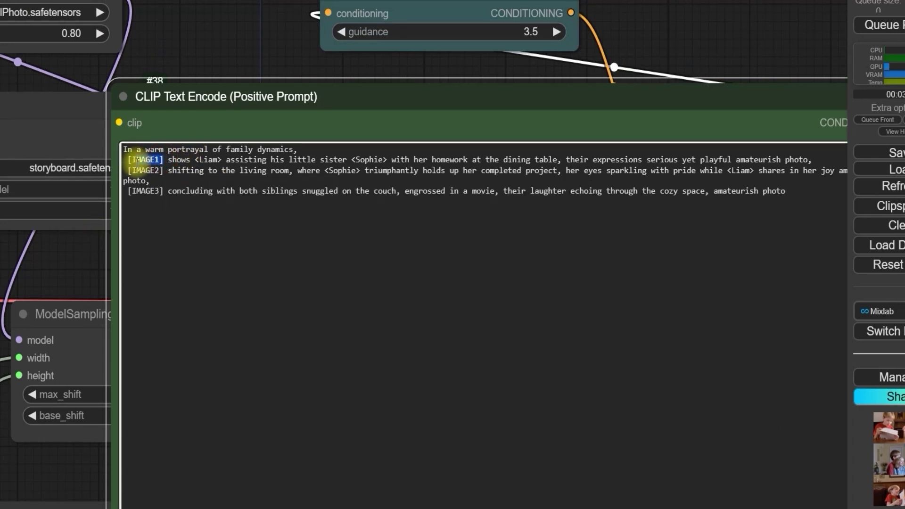
left_click_drag(128, 161, 164, 191)
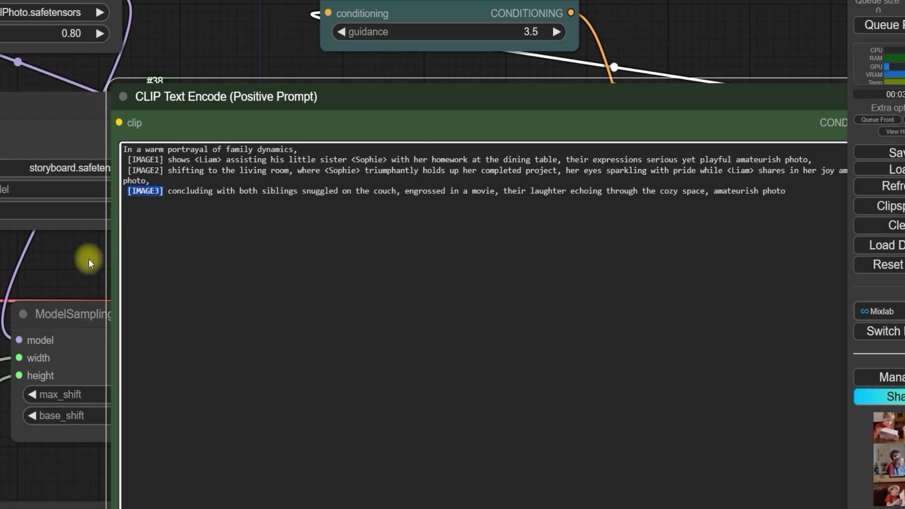
scroll(86, 257, "down", 2)
scroll(45, 158, "up", 3)
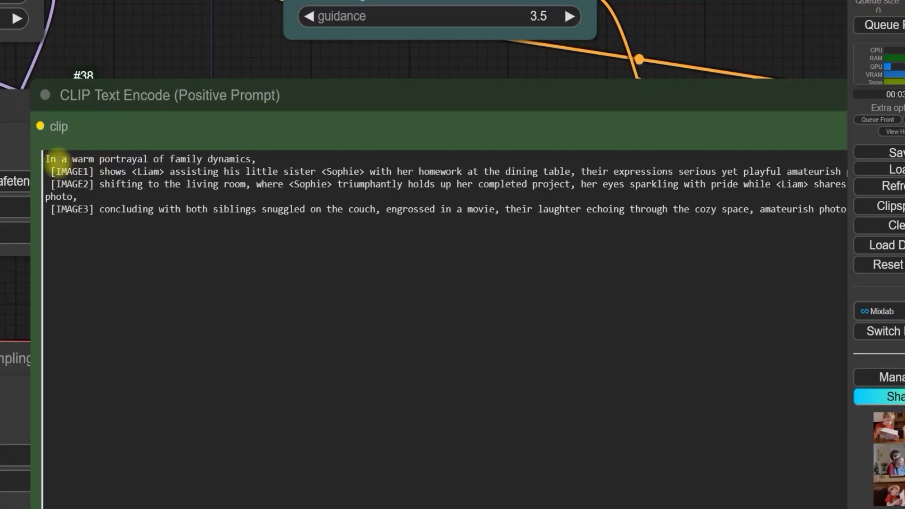
left_click_drag(45, 158, 249, 160)
left_click(198, 158)
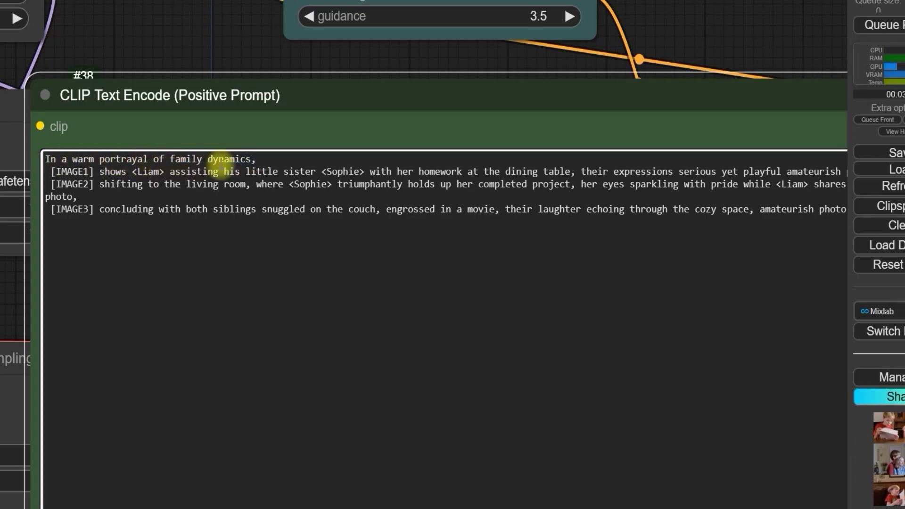
scroll(78, 136, "down", 1)
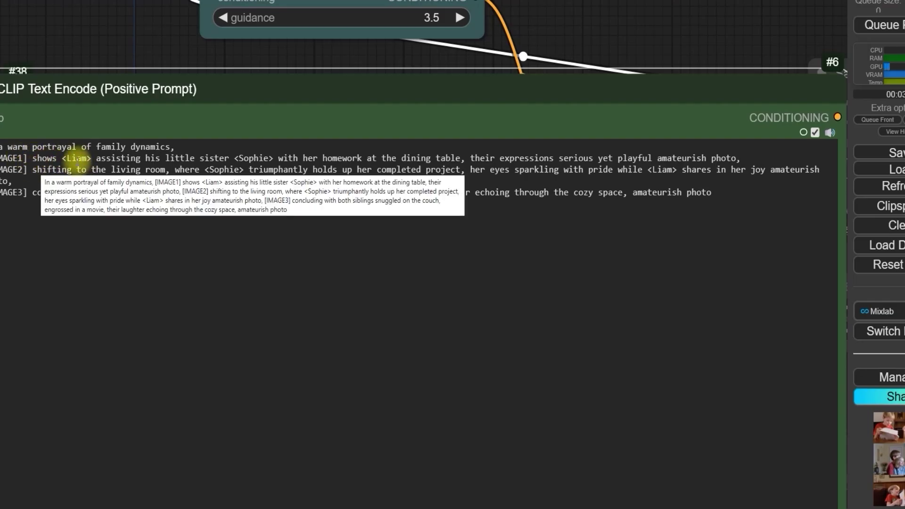
left_click(63, 158)
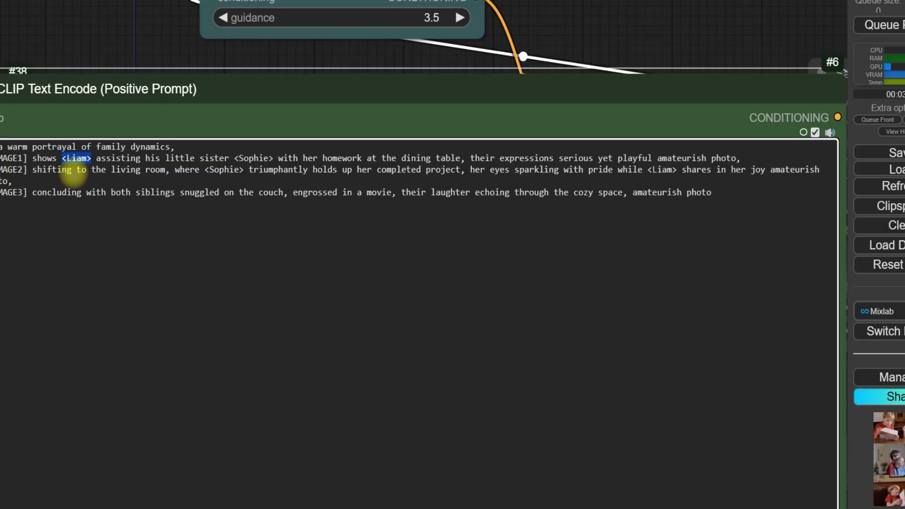
key("ctrl+d")
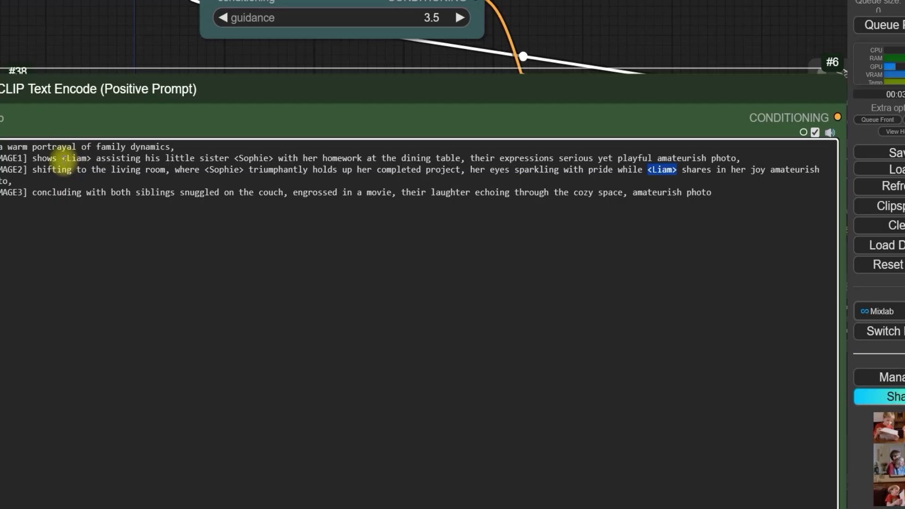
left_click(49, 163)
left_click_drag(56, 158, 91, 159)
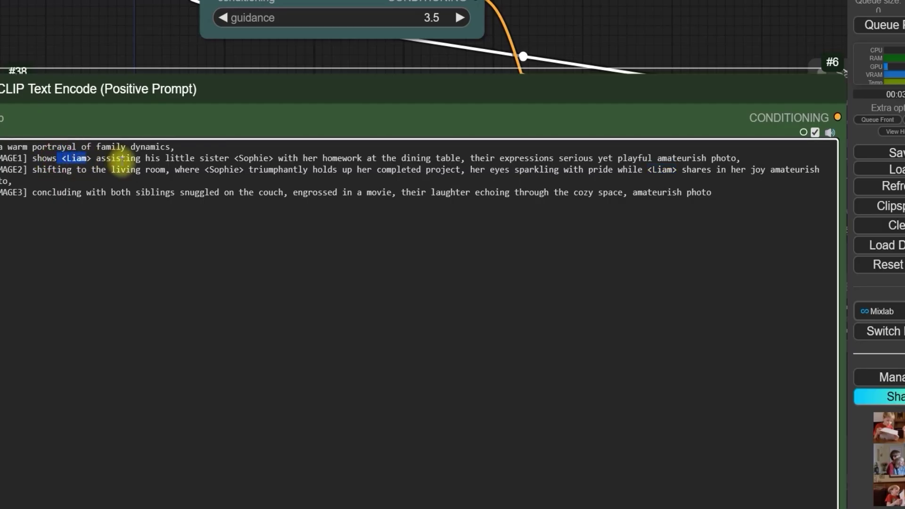
left_click_drag(166, 158, 209, 159)
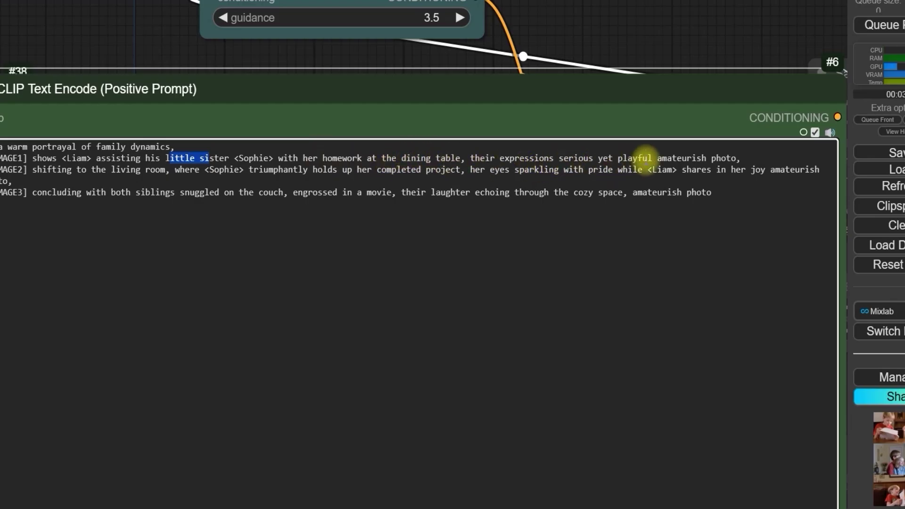
mouse_move(658, 157)
left_mouse_down()
mouse_move(709, 159)
mouse_move(660, 158)
left_mouse_up()
Bring the two LoRA loaders into view and select the UltraRealPhoto loader.
scroll(606, 175, "down", 5)
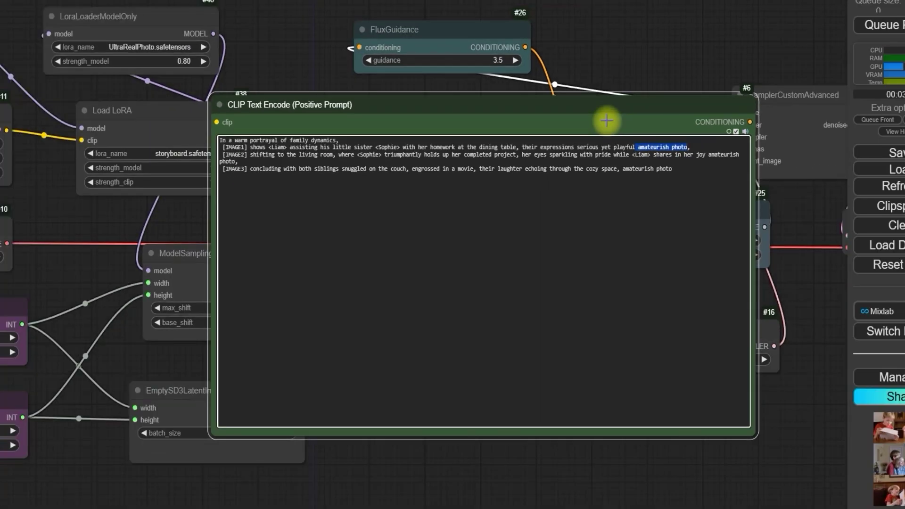
scroll(608, 82, "down", 1)
left_click_drag(616, 71, 759, 132)
scroll(360, 113, "up", 5)
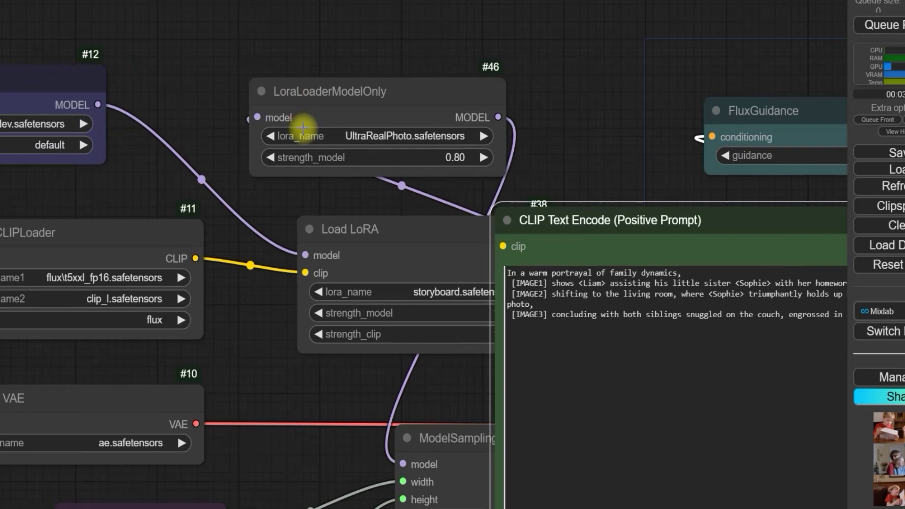
left_click(363, 124)
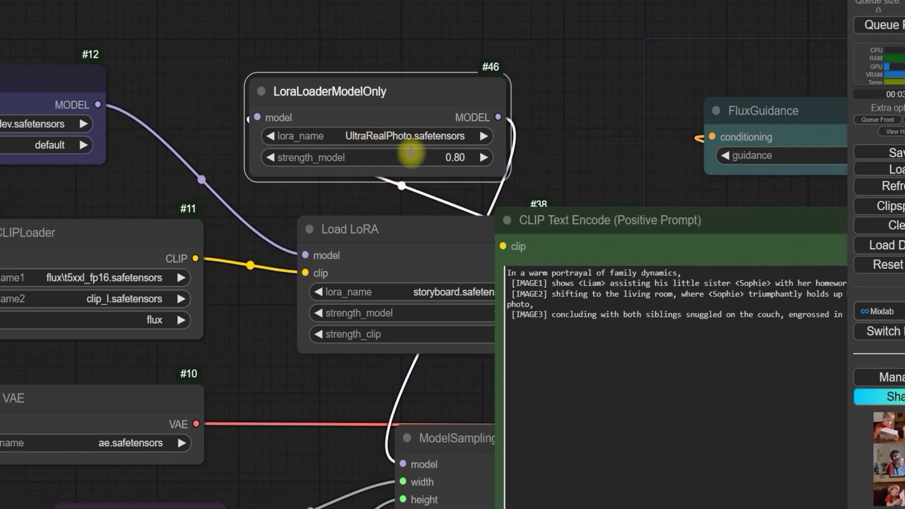
Review the positive prompt, selecting 'amateurish photo' and the word 'both' in it.
scroll(491, 137, "down", 2)
left_click_drag(581, 162, 404, 168)
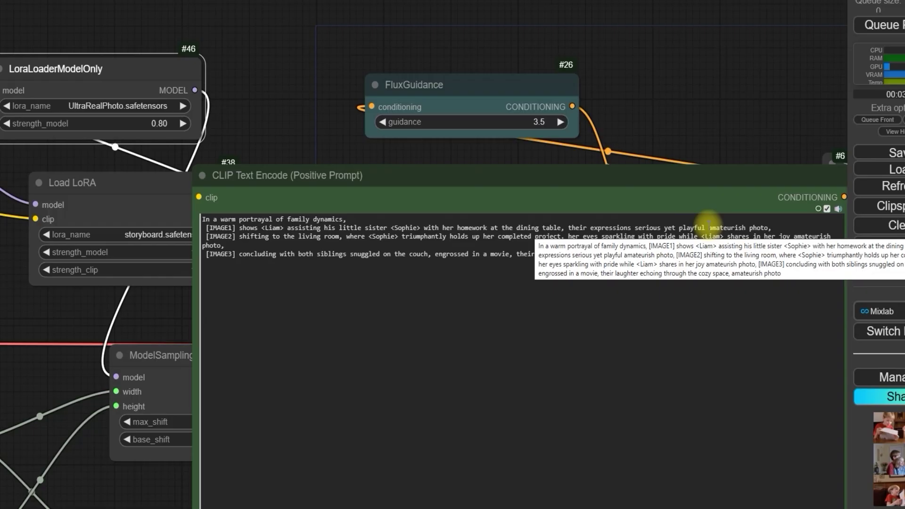
left_click_drag(708, 226, 770, 228)
scroll(104, 79, "up", 1)
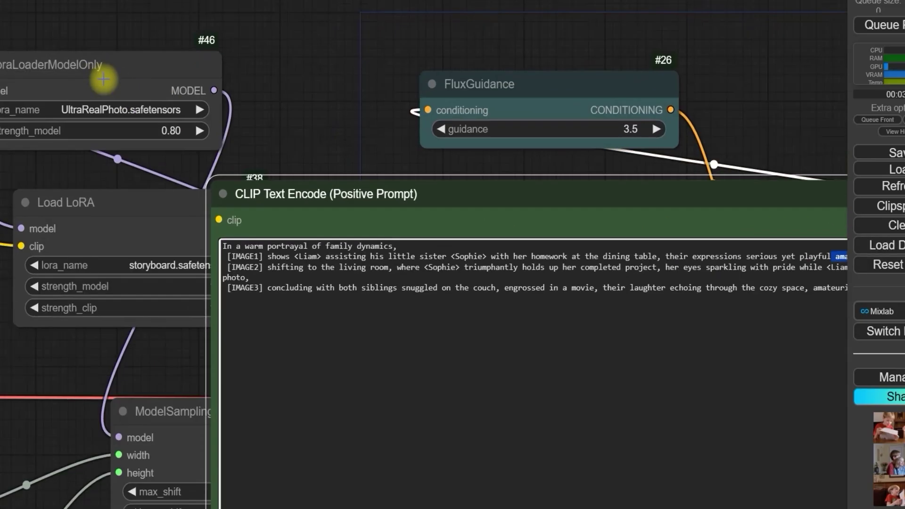
scroll(104, 79, "up", 1)
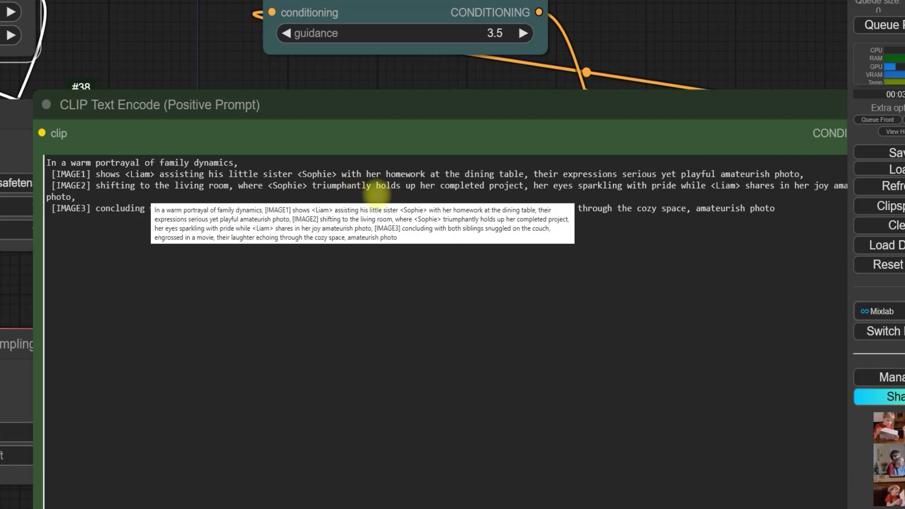
left_click(378, 186)
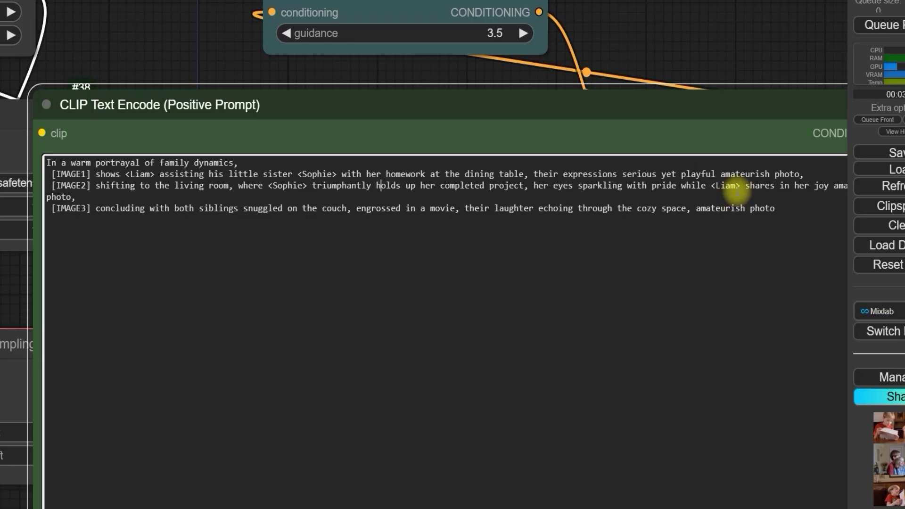
left_click_drag(755, 49, 691, 45)
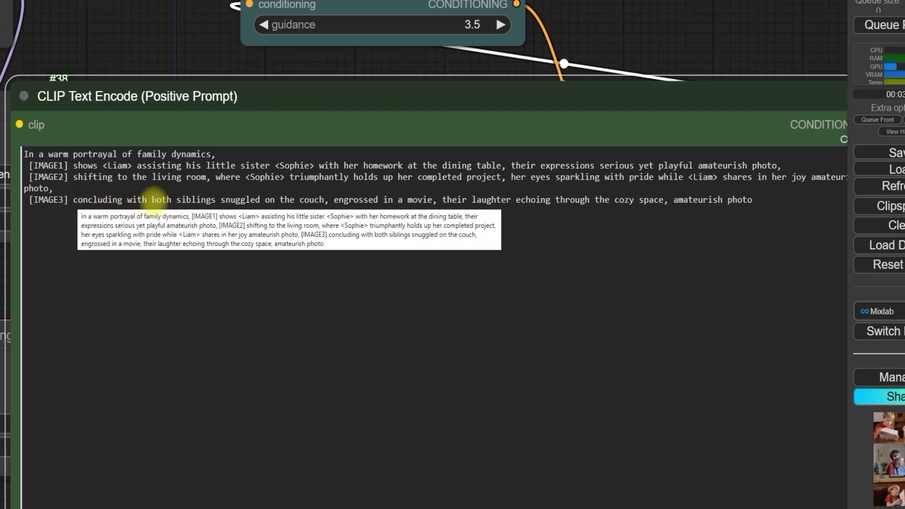
left_click(154, 200)
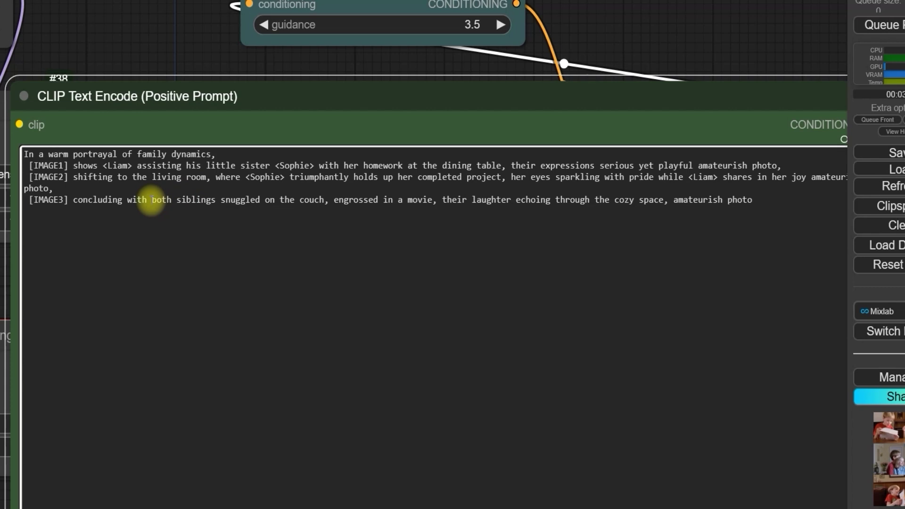
left_click_drag(151, 201, 171, 201)
left_click(215, 207)
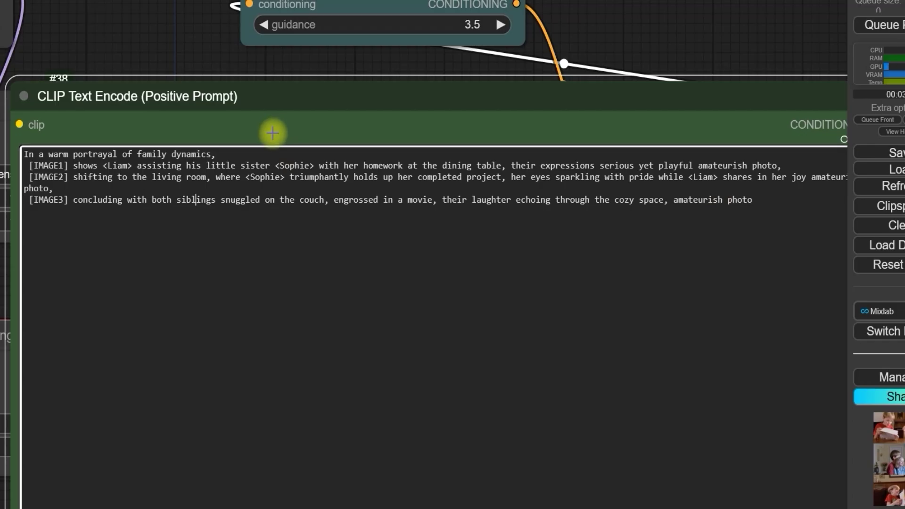
Delete the leading space before [IMAGE1] and queue the storyboard render.
left_click(23, 165)
key("Delete")
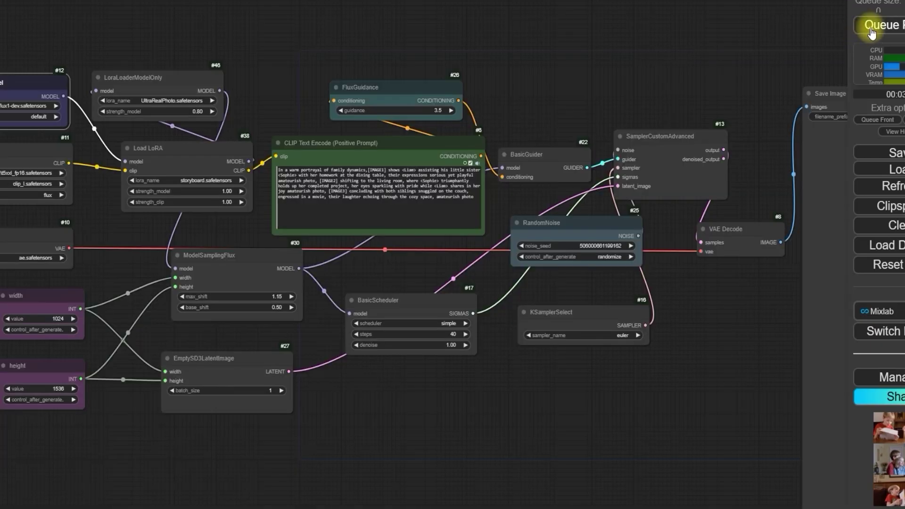
left_click(879, 24)
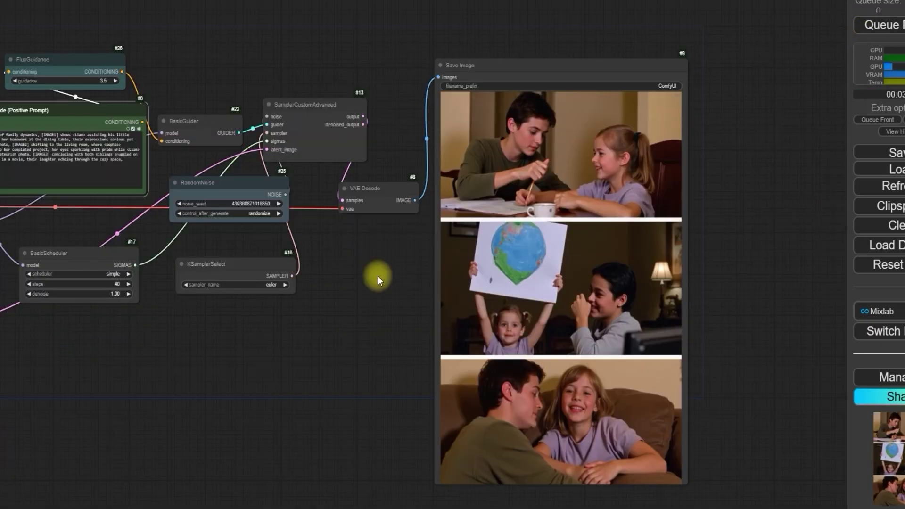
scroll(378, 276, "up", 3)
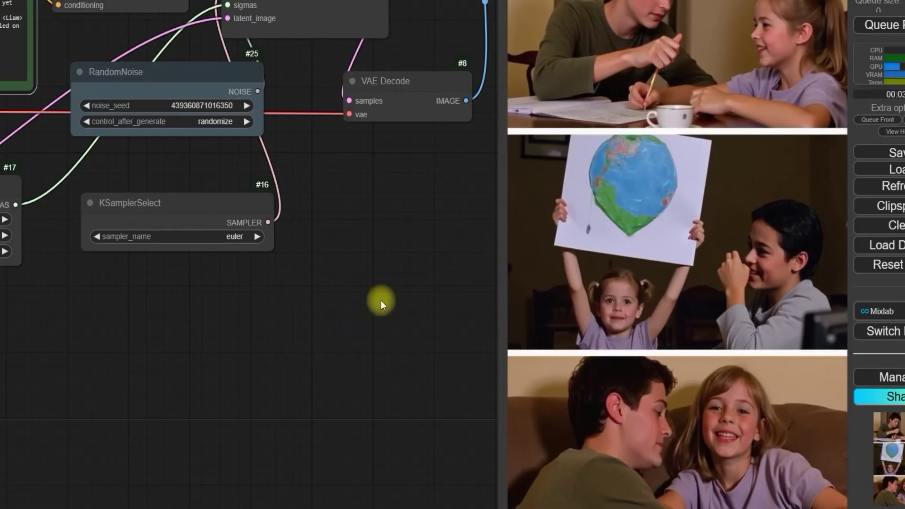
left_click_drag(381, 301, 94, 378)
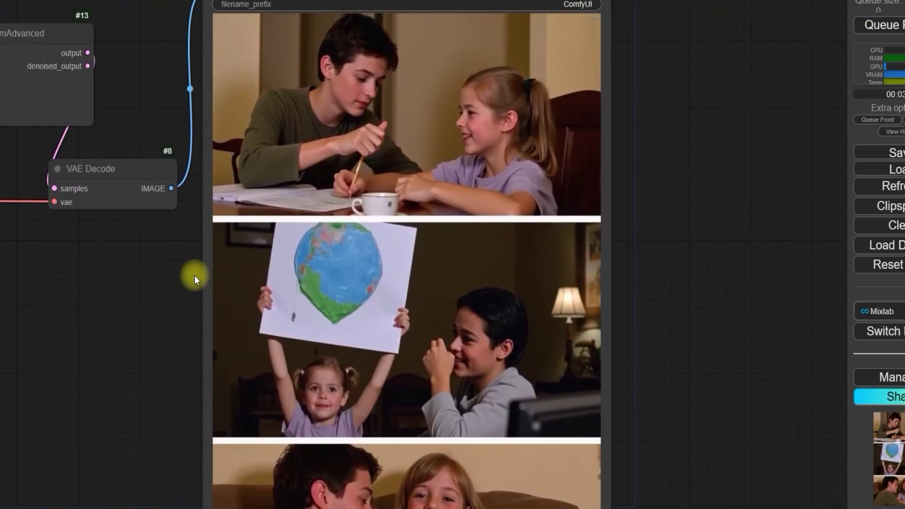
scroll(194, 275, "down", 3)
scroll(142, 343, "down", 2)
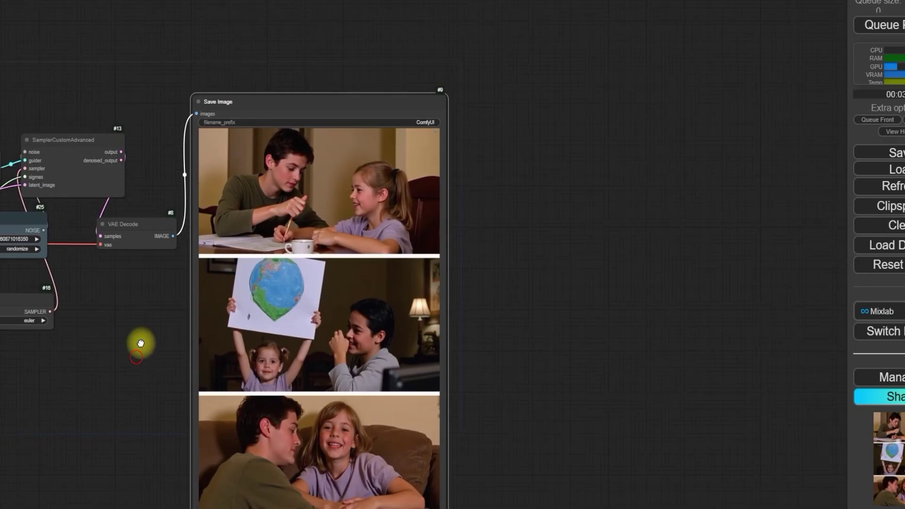
left_click_drag(142, 343, 158, 283)
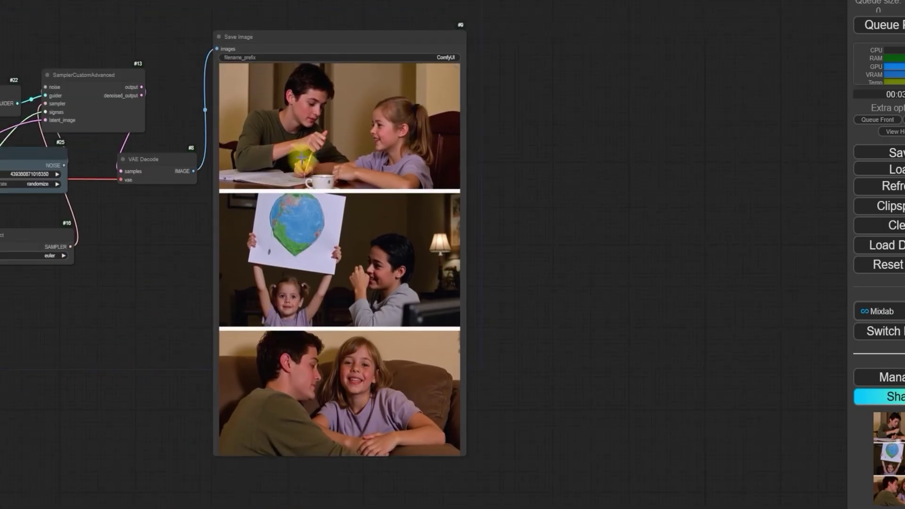
left_click(321, 133)
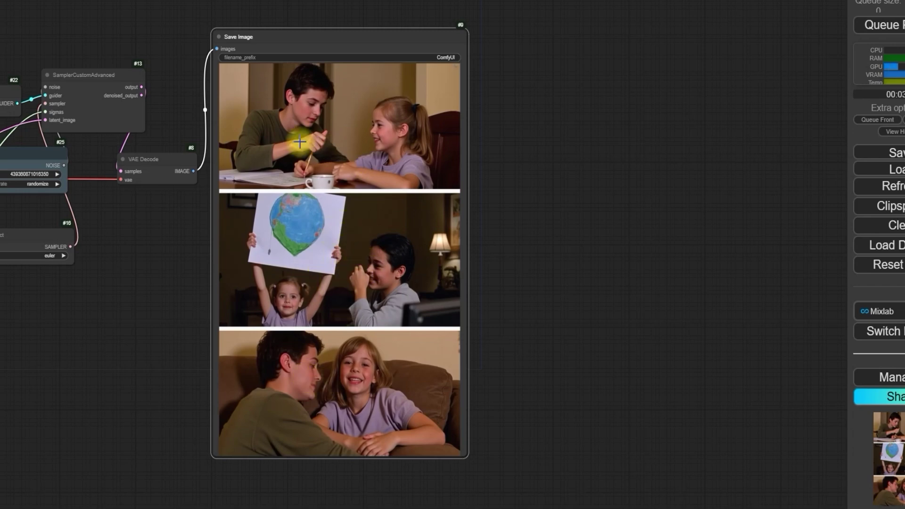
scroll(325, 174, "up", 2)
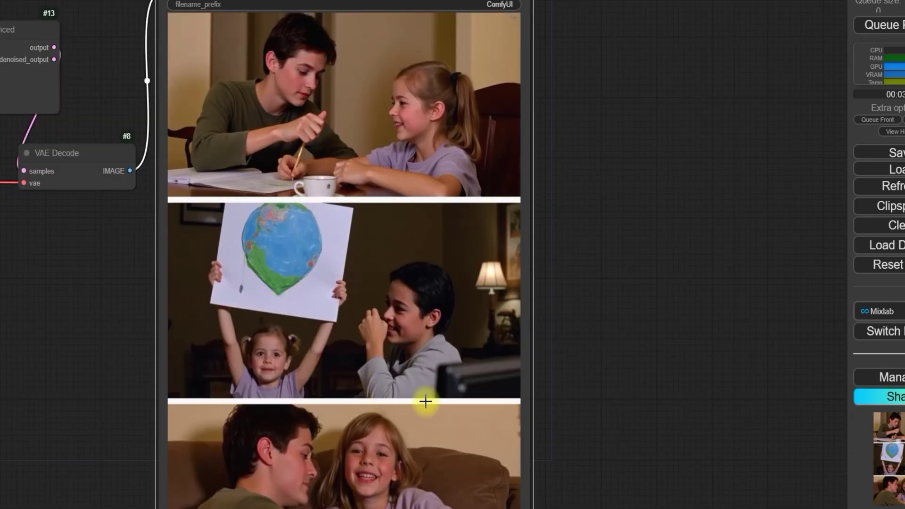
scroll(425, 401, "down", 2)
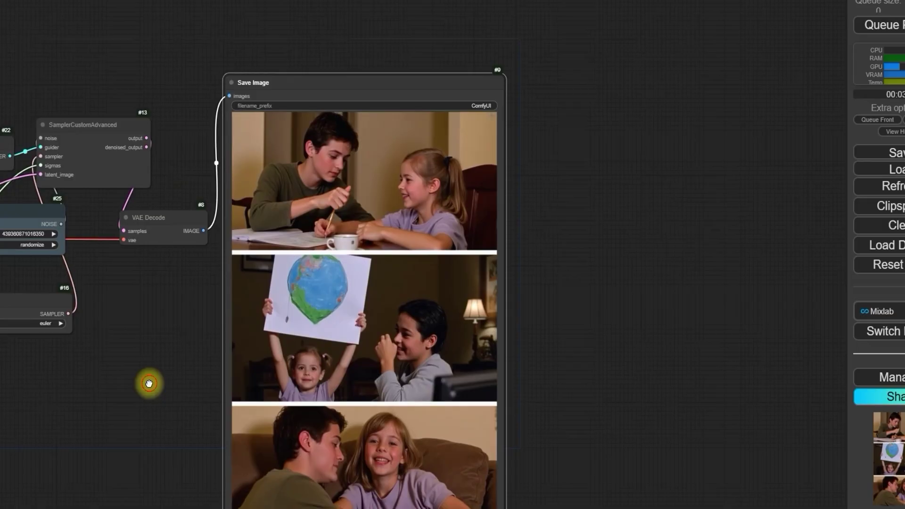
scroll(262, 384, "up", 5)
scroll(137, 115, "up", 5)
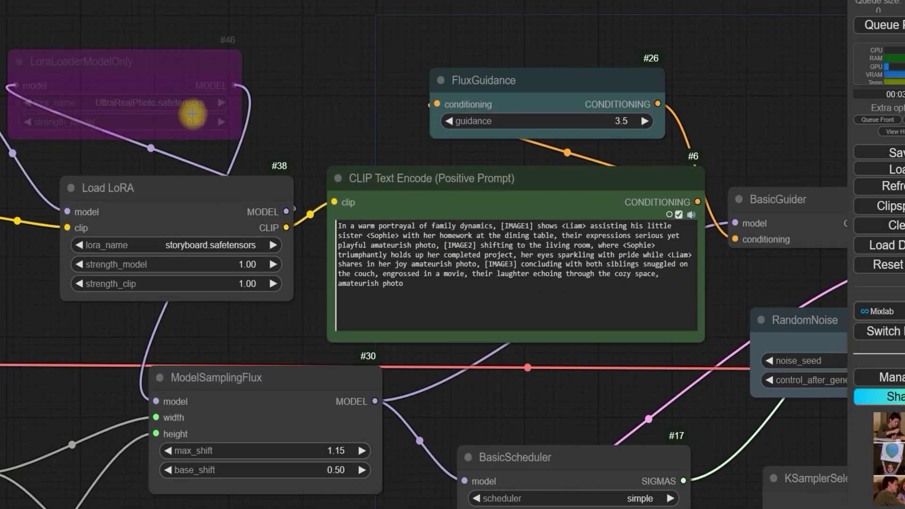
Lower the BasicScheduler sampling steps, entering 4 in the steps field.
scroll(192, 113, "down", 3)
left_click_drag(572, 462, 477, 347)
scroll(476, 347, "up", 5)
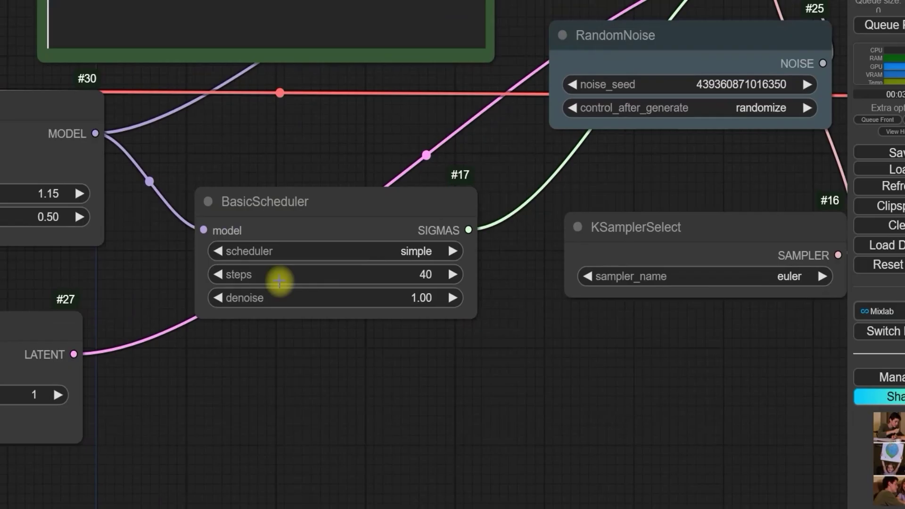
left_click(428, 274)
type("4")
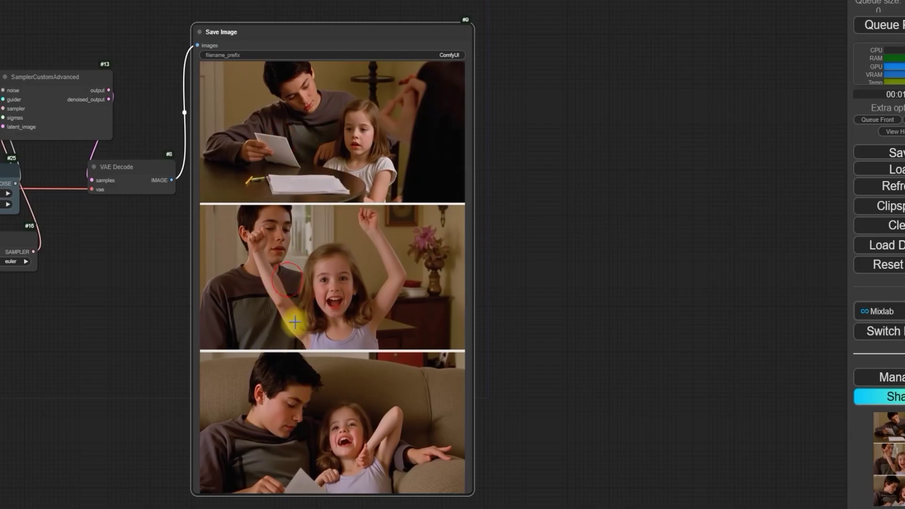
Select the 'amateurish photo' phrase in the positive prompt.
left_click_drag(162, 268, 429, 281)
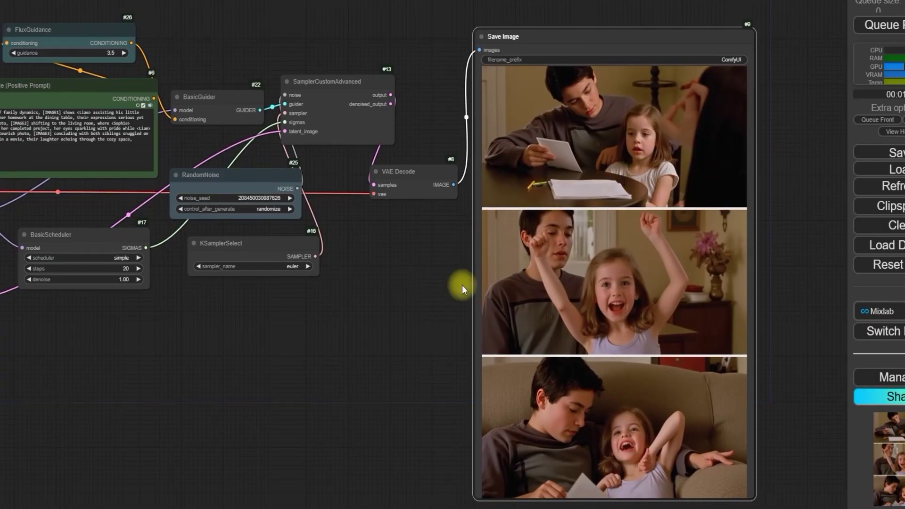
left_click_drag(443, 297, 456, 283)
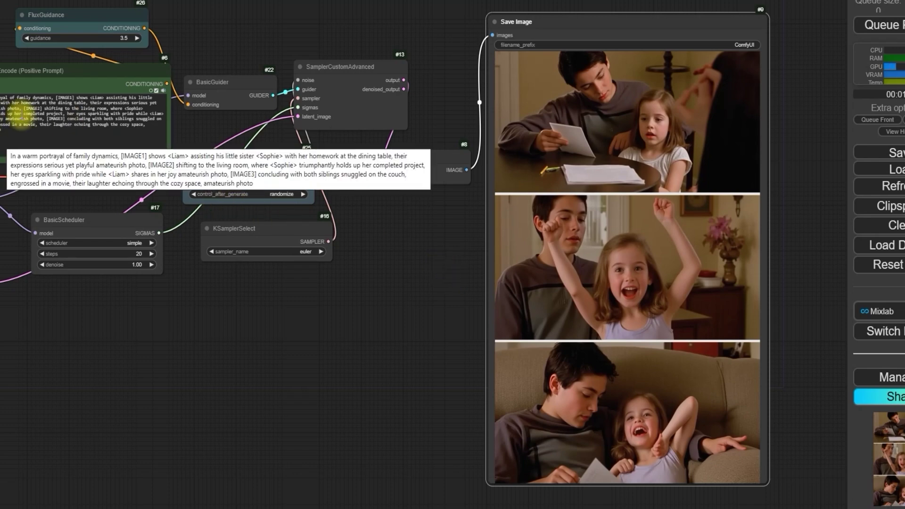
left_click(38, 118)
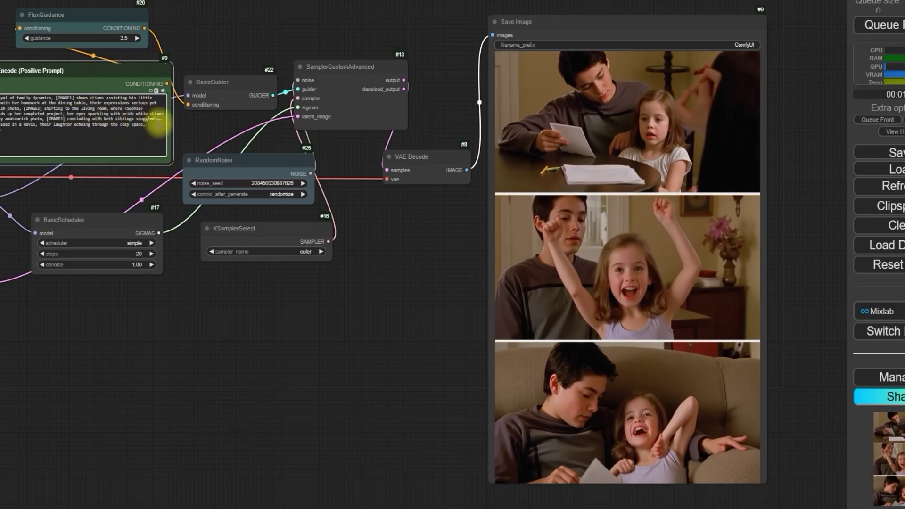
scroll(5, 133, "up", 5)
left_click_drag(142, 90, 238, 89)
Remove the 'amateurish photo' phrases with Undo typing and render a new storyboard.
right_click(19, 97)
left_click(20, 126)
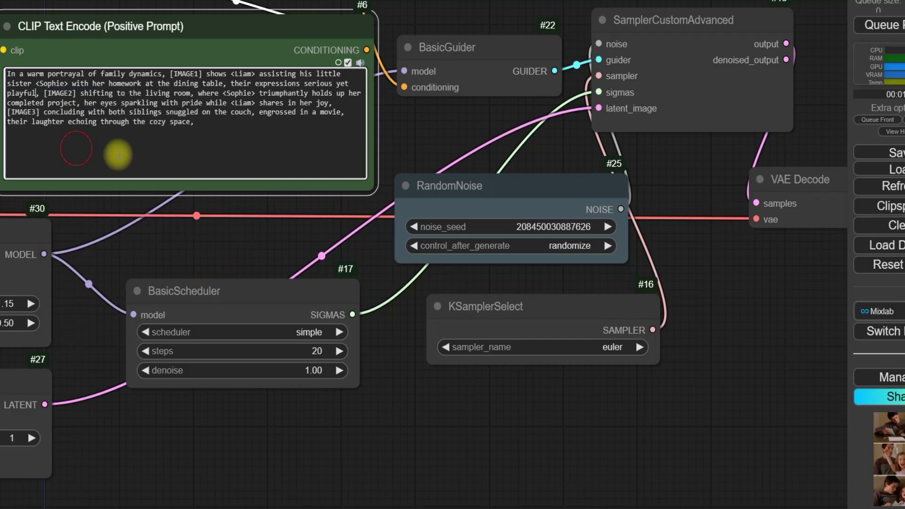
scroll(306, 247, "down", 4)
scroll(306, 247, "down", 2)
left_click_drag(527, 87, 372, 76)
left_click(881, 25)
left_click_drag(465, 44, 307, 40)
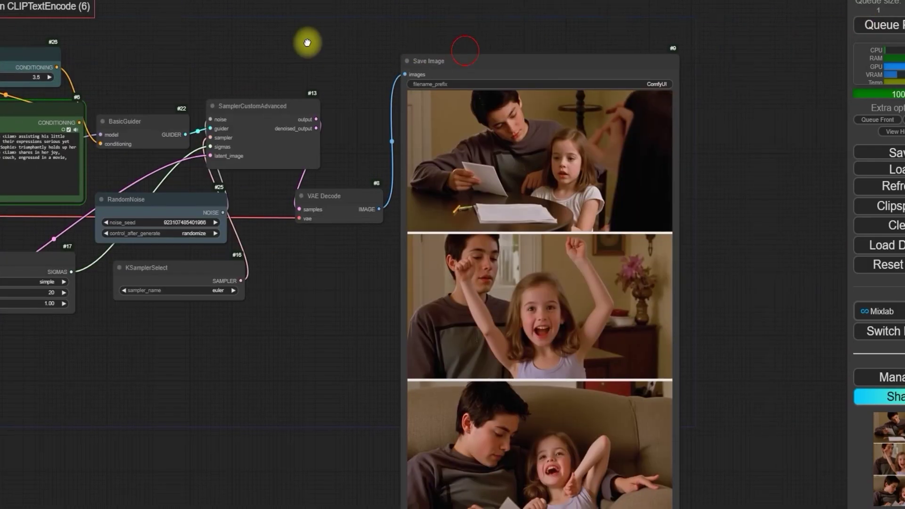
scroll(399, 255, "up", 1)
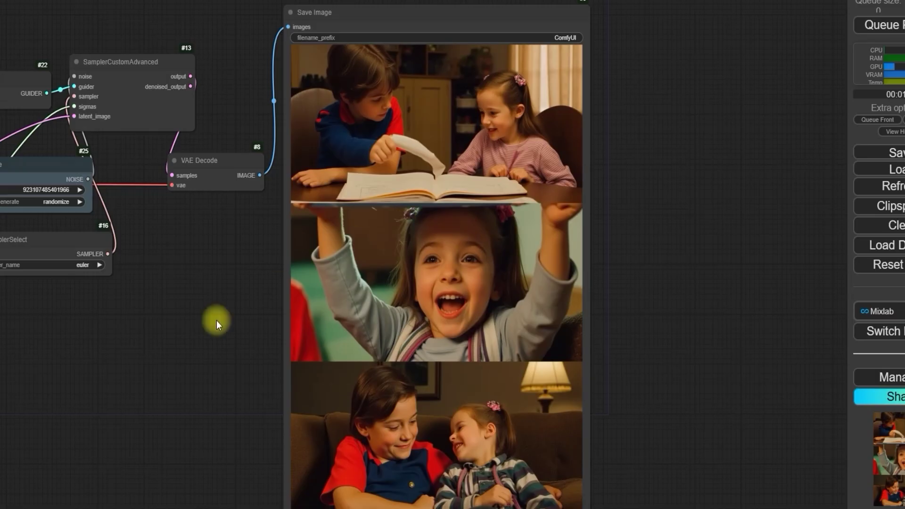
Add 'cinematic movie shot' after 'playful,' in the positive prompt.
left_click_drag(175, 344, 508, 332)
scroll(101, 101, "up", 2)
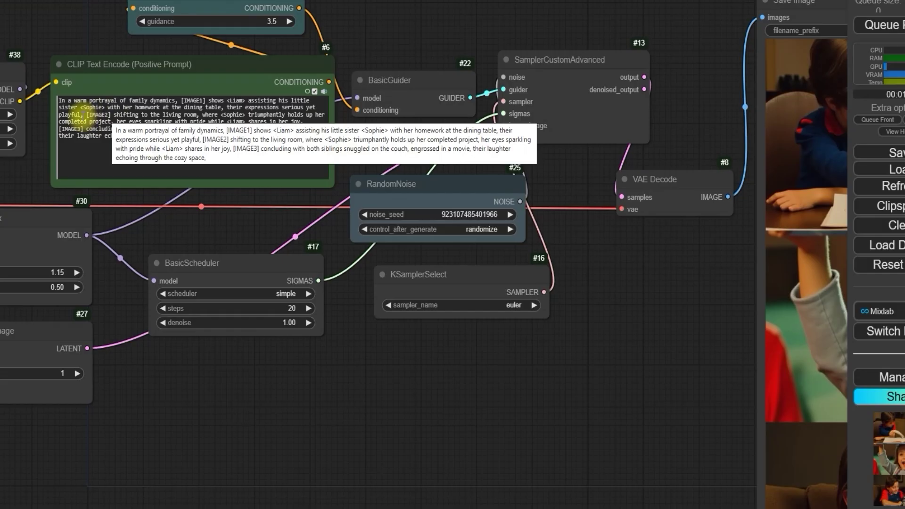
left_click(83, 115)
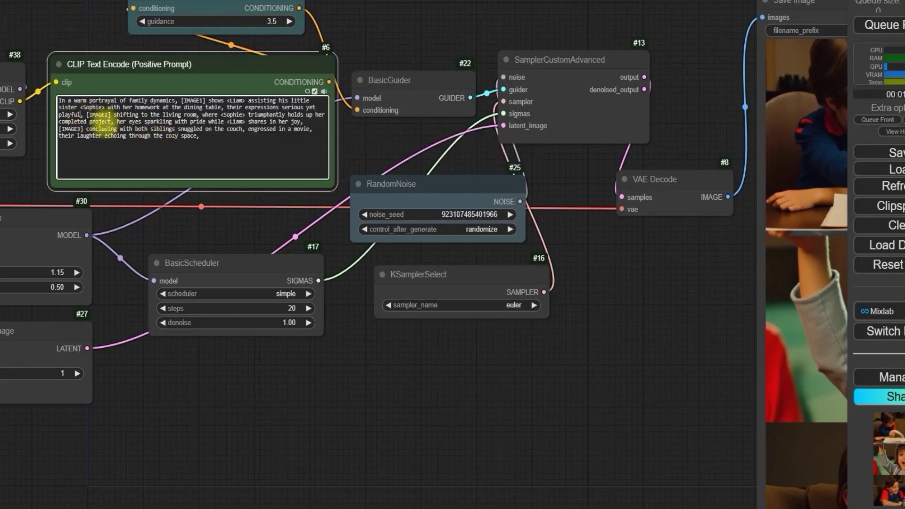
type("ci")
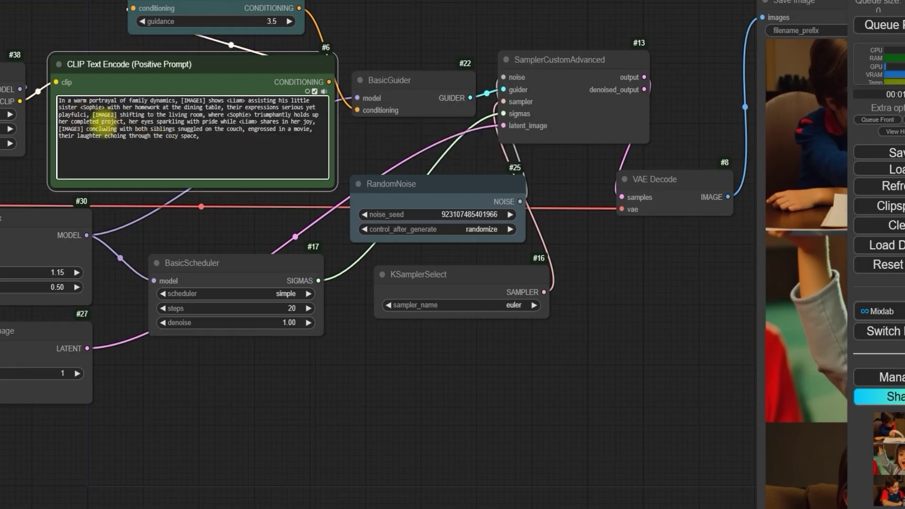
key("BackSpace")
type("cinema")
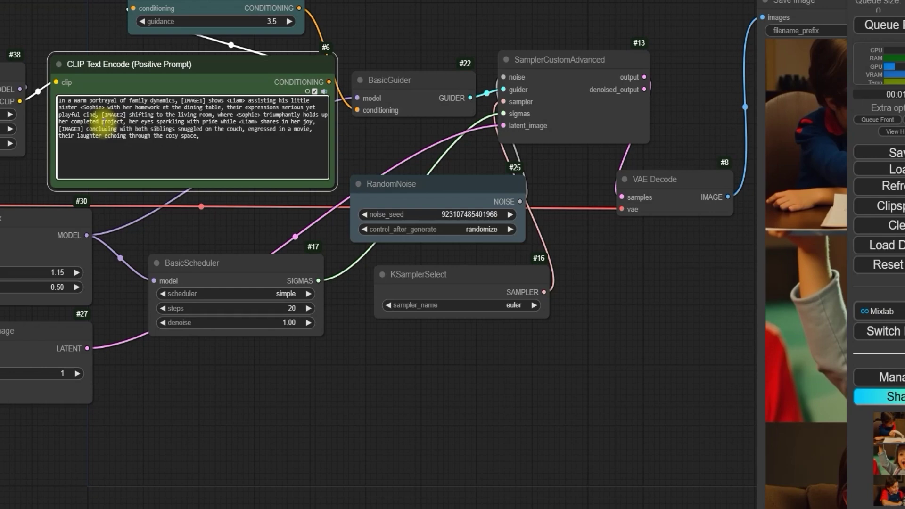
type("tic movie shot")
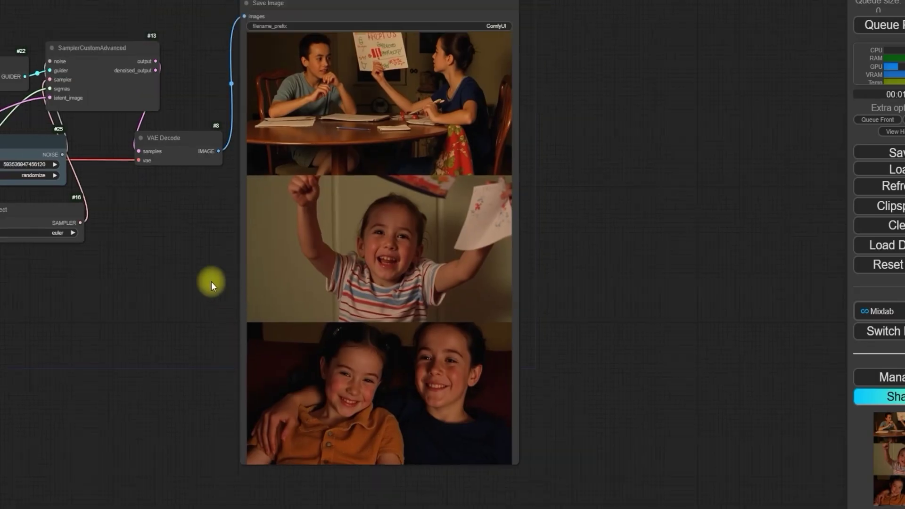
left_click_drag(210, 281, 228, 318)
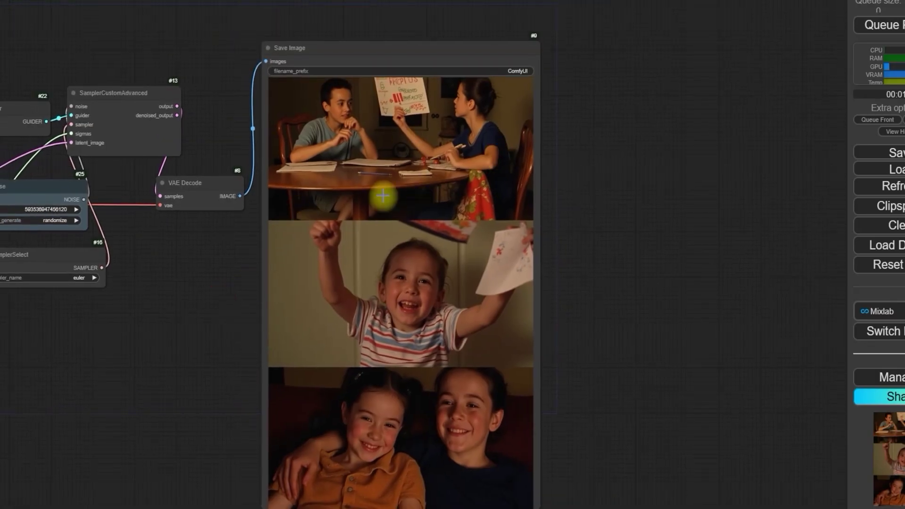
left_click_drag(286, 309, 548, 313)
left_click_drag(608, 49, 414, 50)
left_click_drag(283, 282, 445, 273)
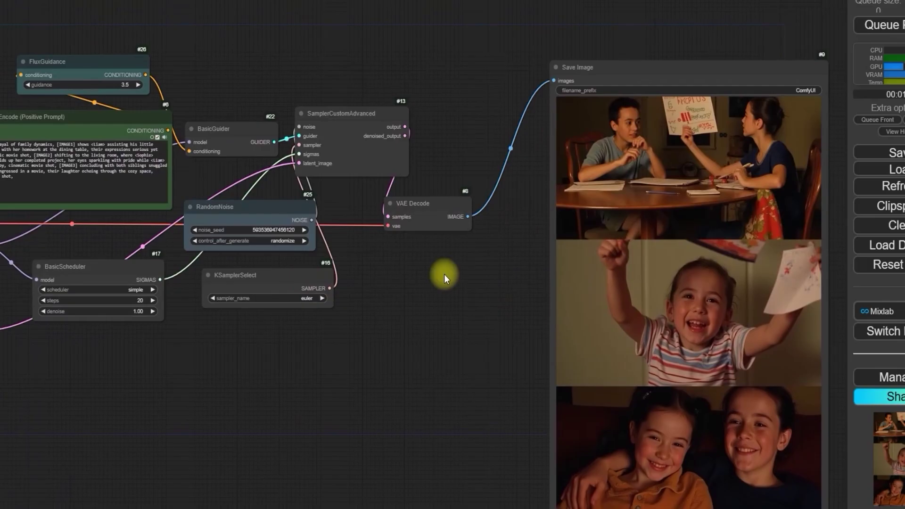
scroll(34, 182, "up", 3)
scroll(497, 297, "down", 5)
left_click_drag(572, 306, 307, 233)
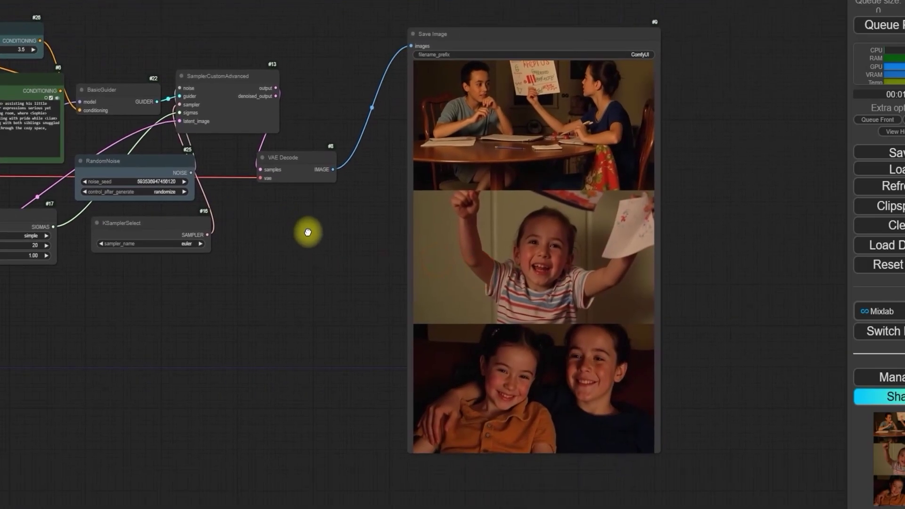
scroll(448, 242, "up", 5)
scroll(325, 250, "down", 3)
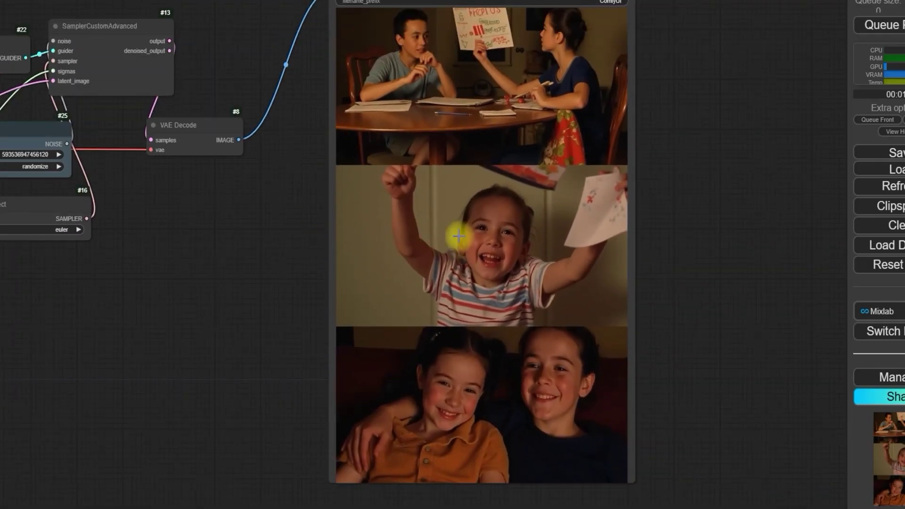
scroll(472, 217, "up", 3)
scroll(472, 216, "down", 2)
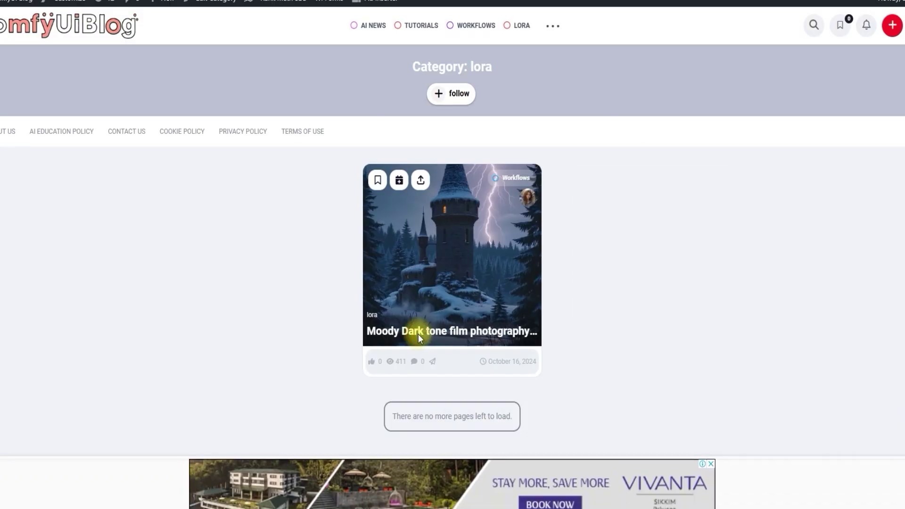
Open the Moody Dark tone film photography LORA post and find its CozyDark trigger word.
left_click(418, 335)
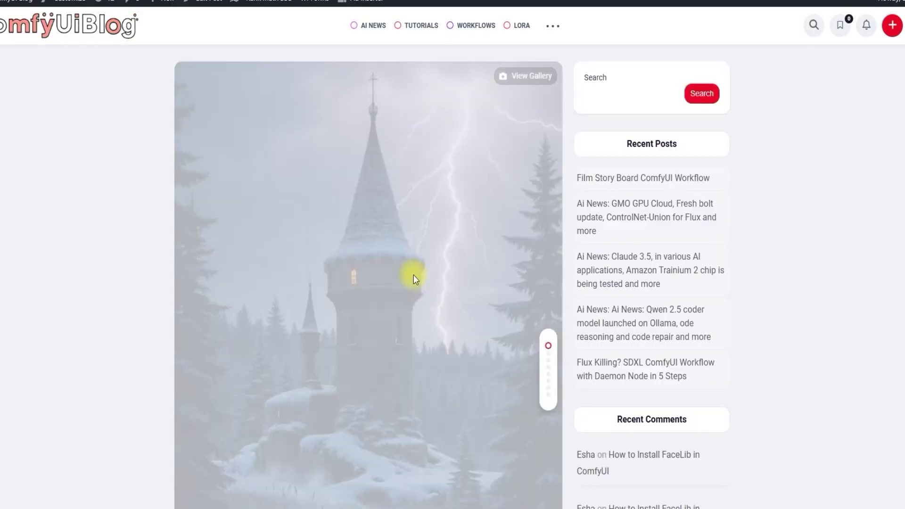
scroll(354, 269, "down", 5)
scroll(348, 331, "down", 10)
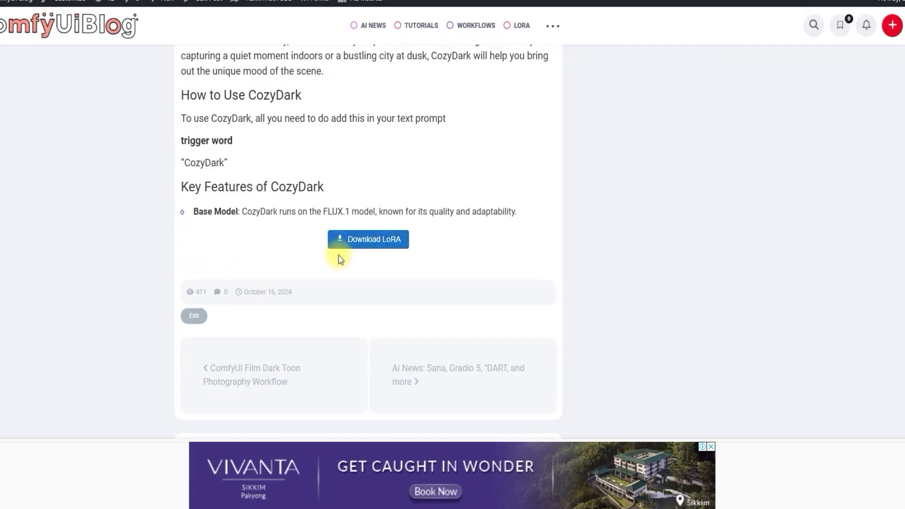
scroll(339, 254, "up", 8)
scroll(340, 257, "down", 2)
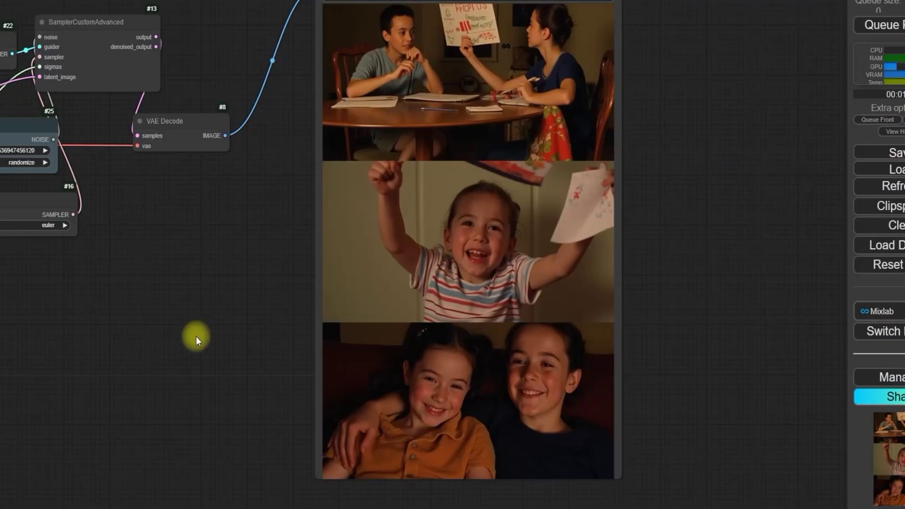
scroll(194, 335, "down", 5)
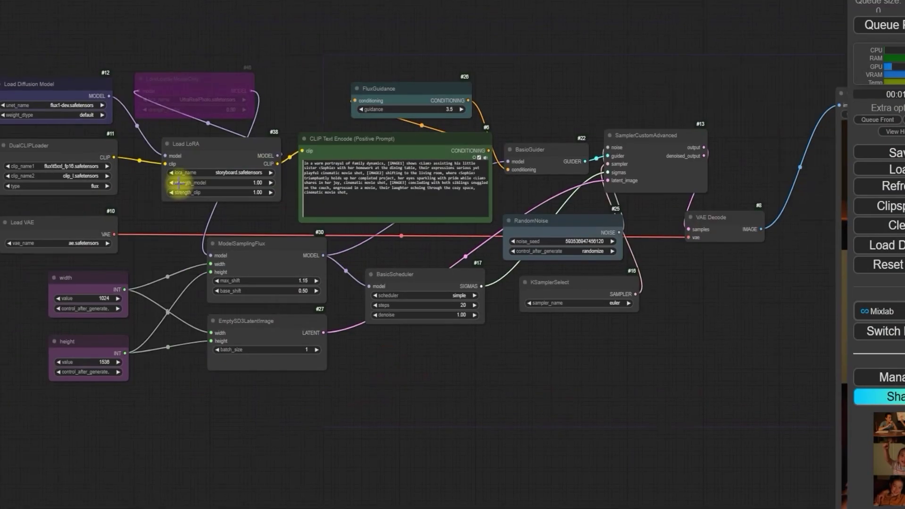
Paste the CozyDark farmhouse story about two cousins into the positive prompt.
scroll(179, 184, "up", 8)
scroll(157, 315, "down", 2)
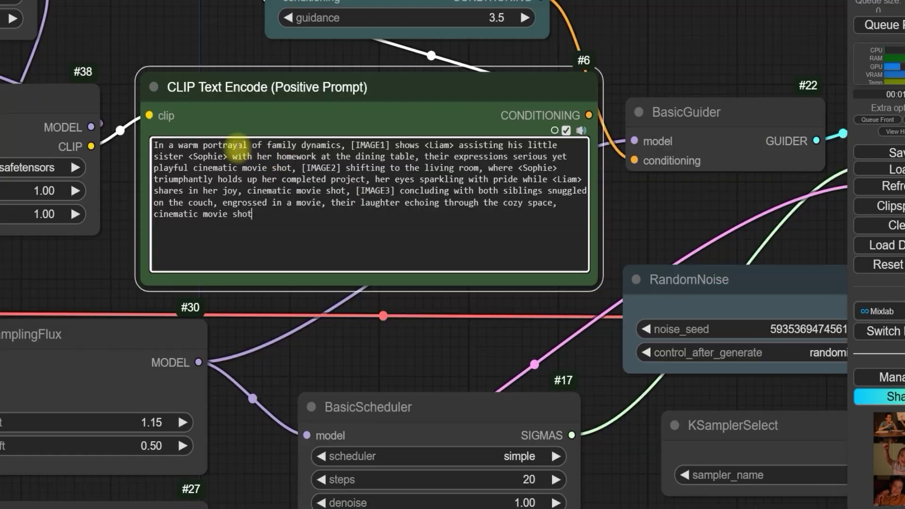
type("CozyDark")
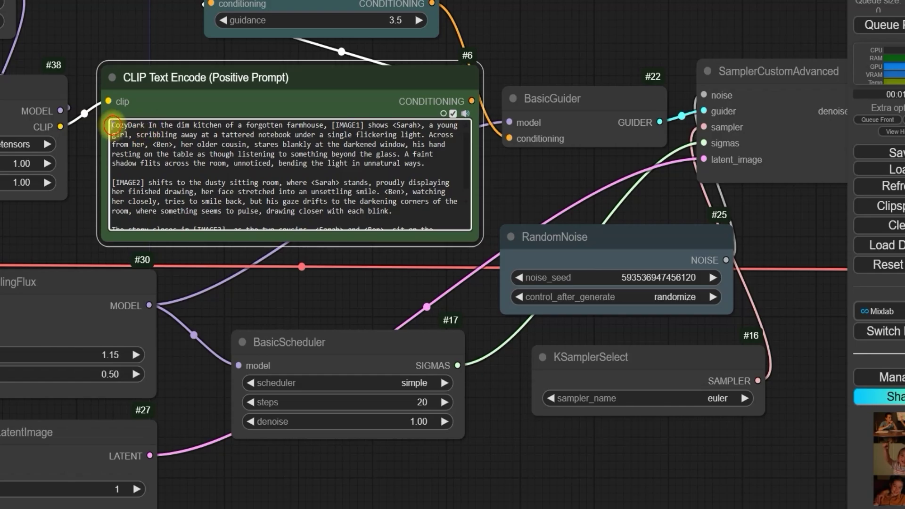
scroll(74, 73, "down", 1)
left_click_drag(74, 73, 368, 150)
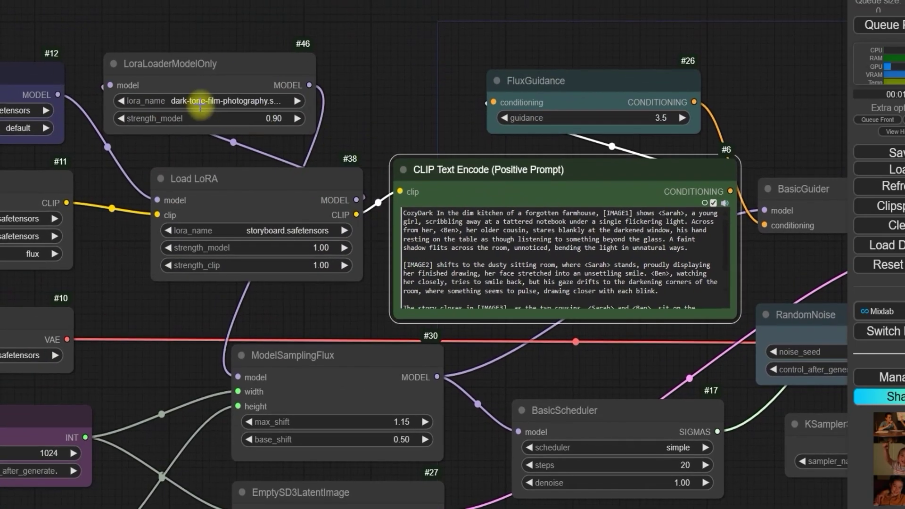
left_click_drag(366, 103, 277, 168)
scroll(234, 175, "up", 3)
scroll(234, 175, "up", 1)
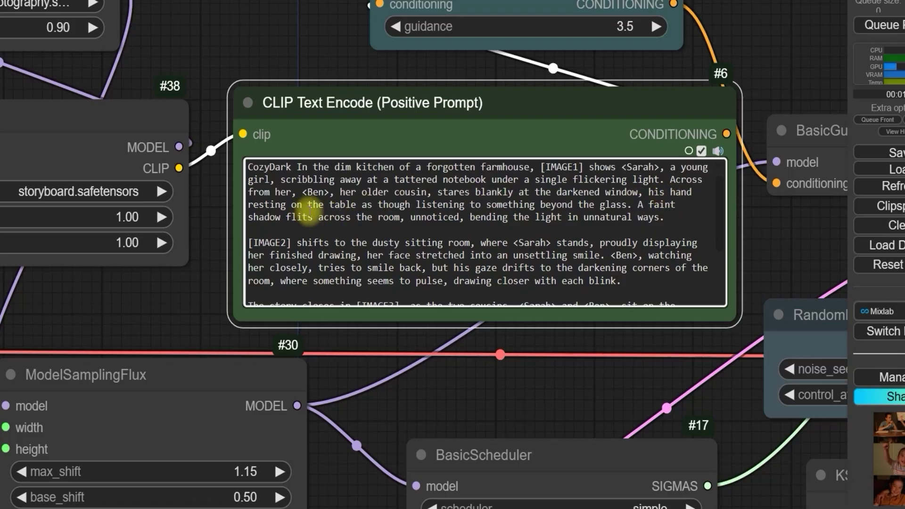
Zoom and pan to inspect the dark, moody farmhouse storyboard render.
scroll(467, 210, "down", 4)
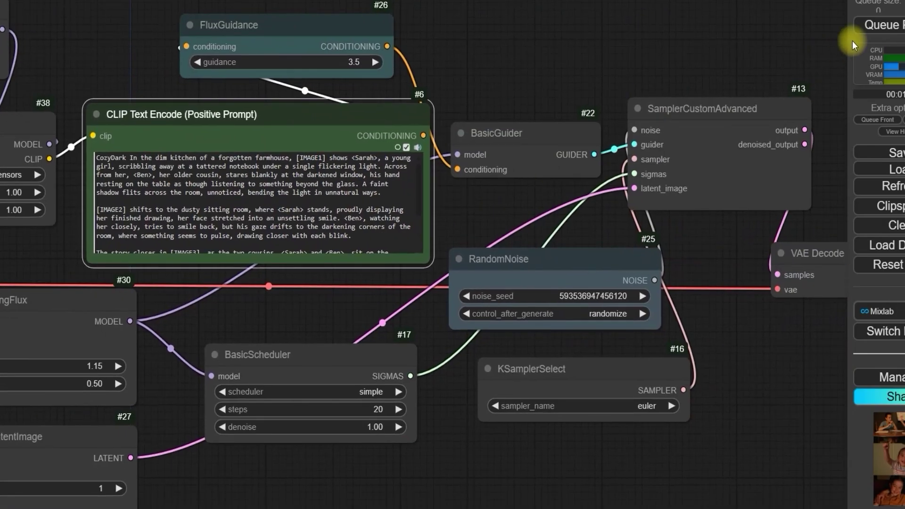
scroll(323, 208, "down", 2)
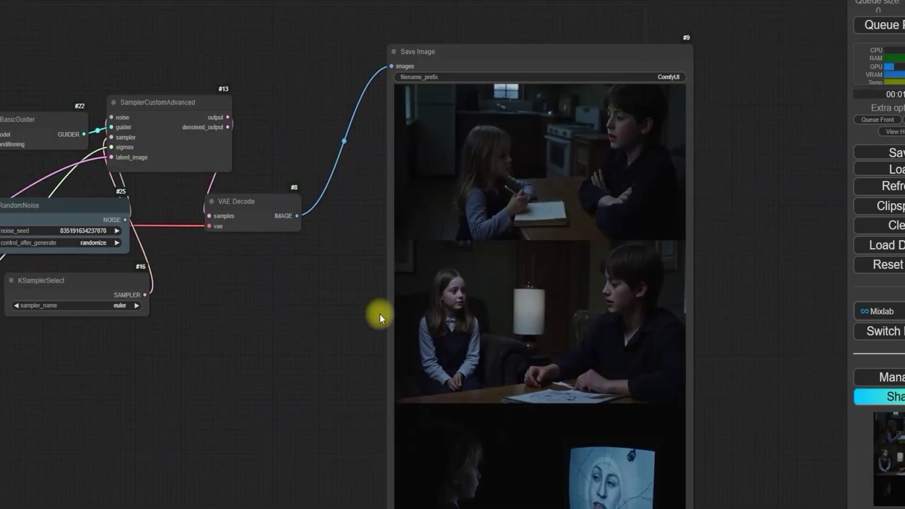
left_click_drag(354, 324, 293, 257)
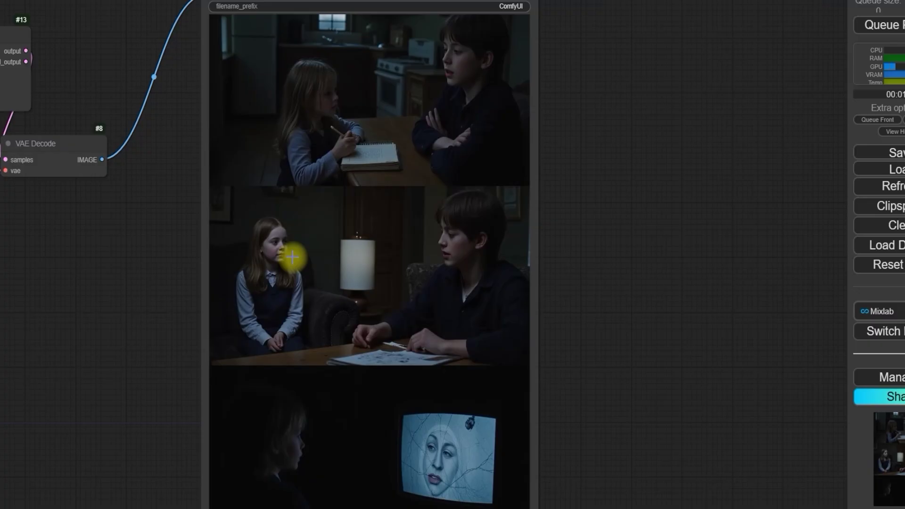
scroll(292, 257, "down", 1)
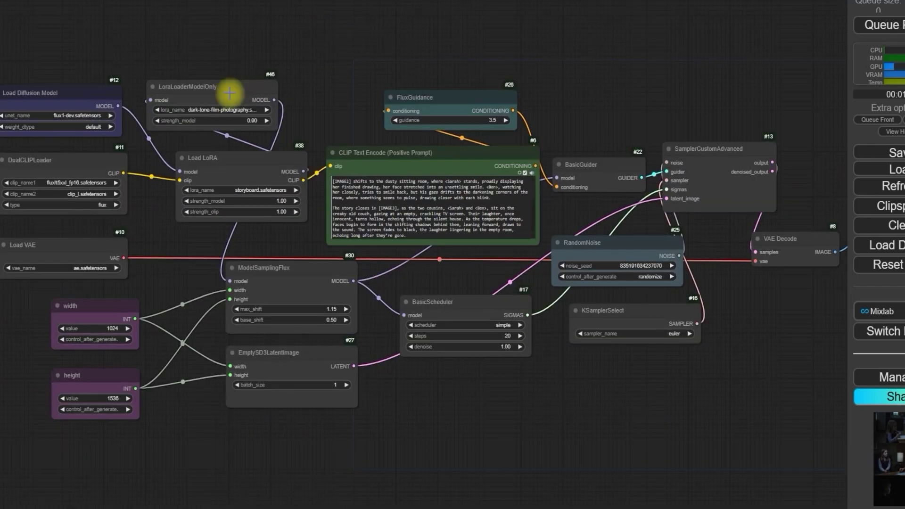
scroll(232, 91, "up", 4)
scroll(516, 70, "down", 3)
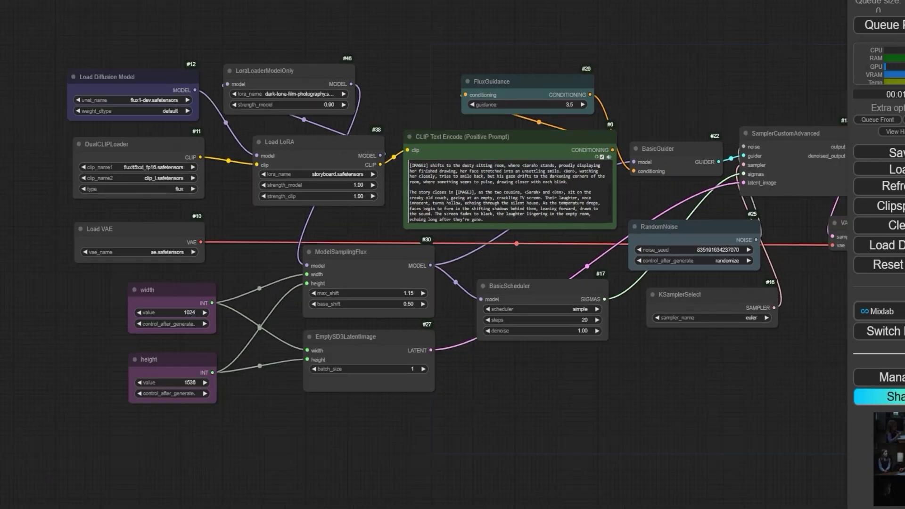
Review the festival prompt, highlighting the bustling carnival words and the [IMAGE3] description.
scroll(615, 139, "up", 10)
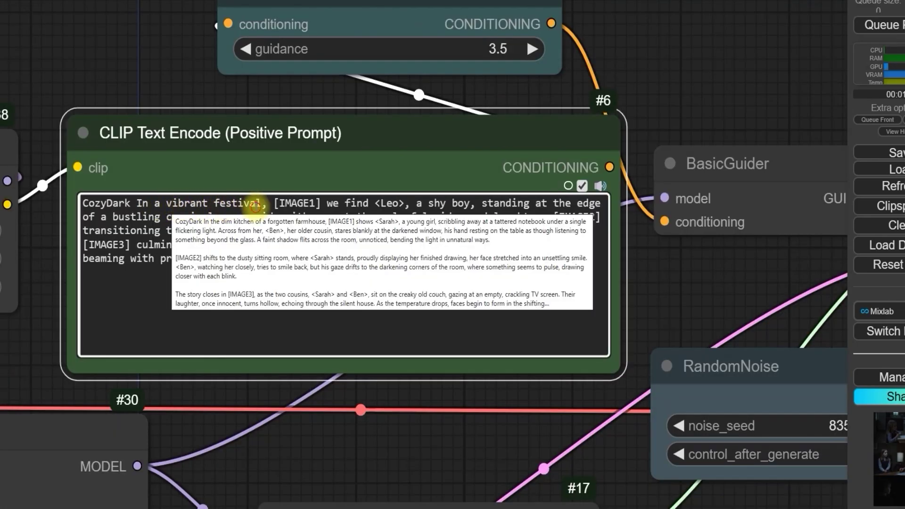
left_click(257, 205)
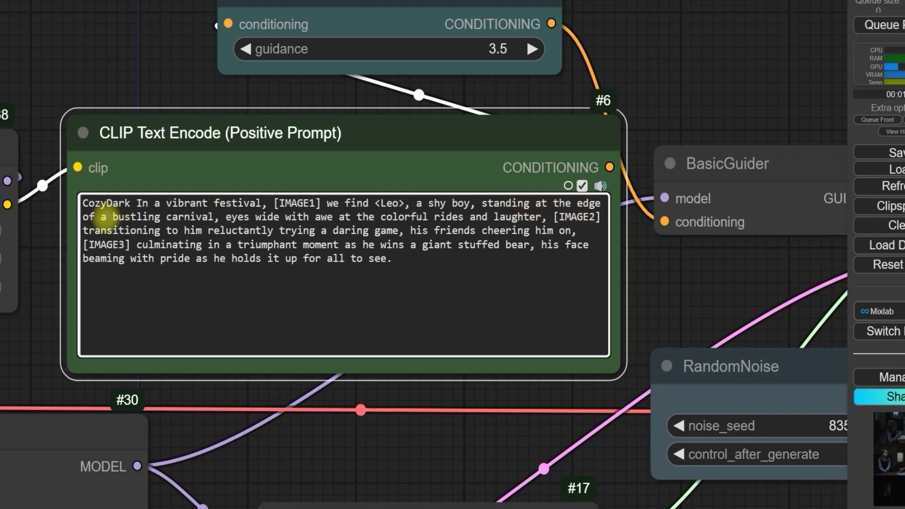
left_click_drag(94, 217, 246, 217)
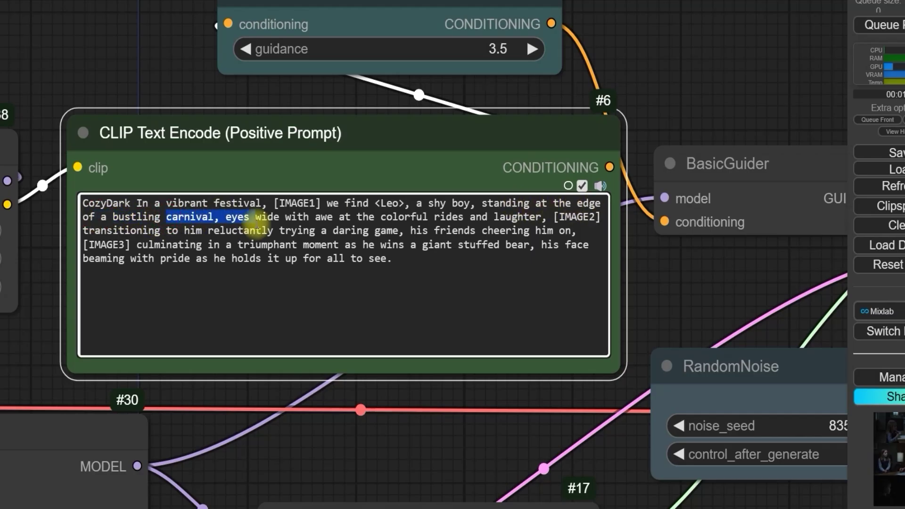
left_click(255, 217)
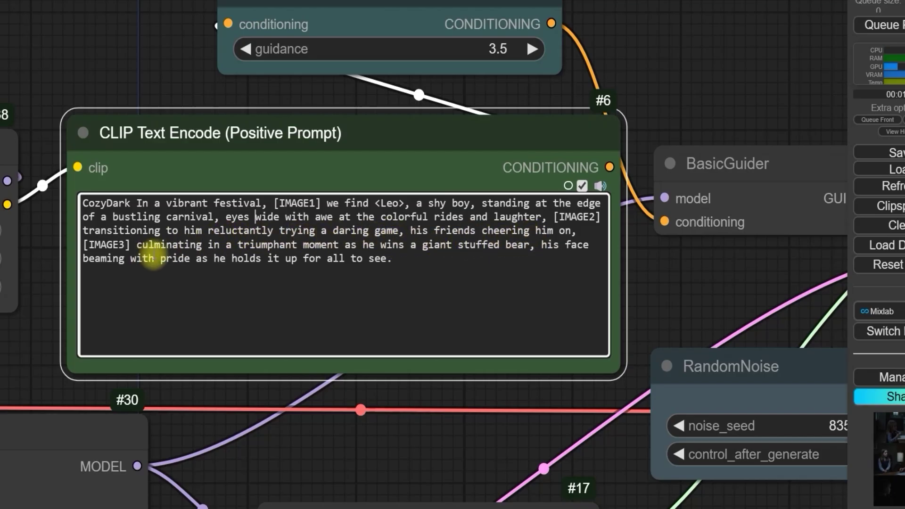
left_click_drag(137, 244, 141, 245)
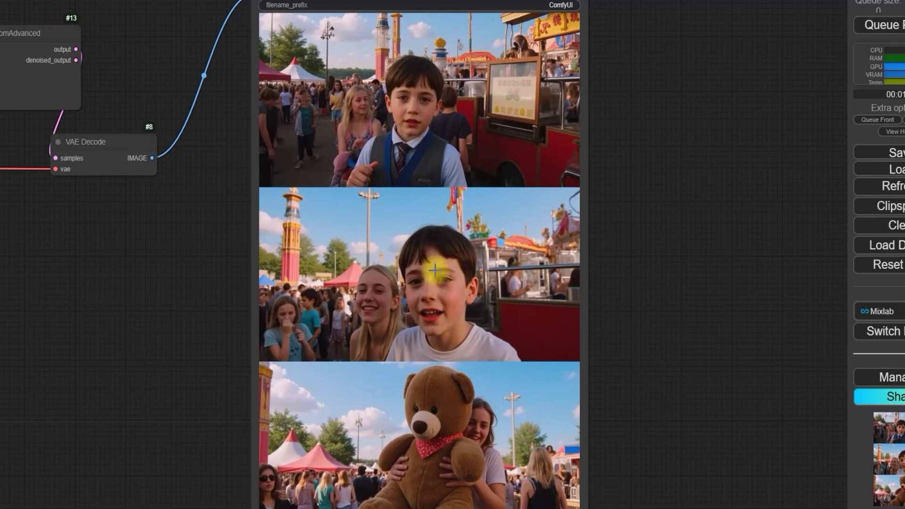
Bypass the dark film-photography LoRA loader node.
scroll(421, 239, "down", 2)
scroll(232, 259, "down", 1)
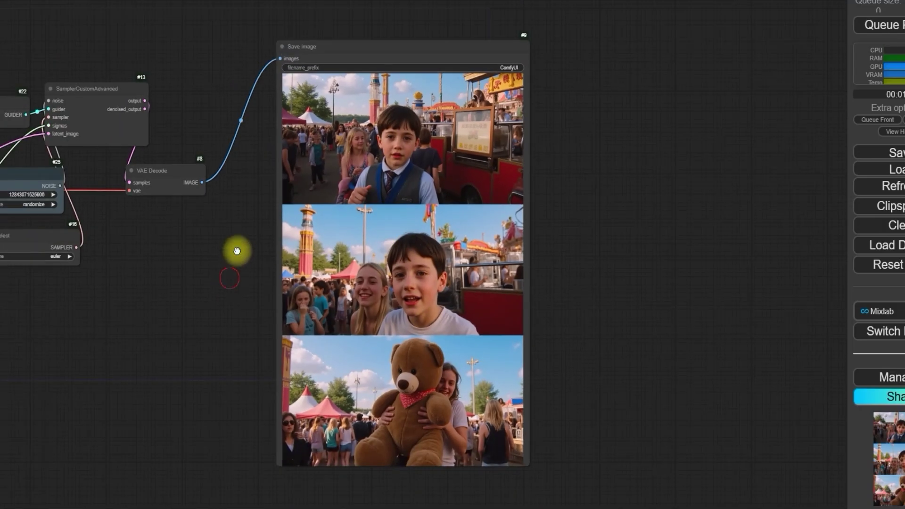
left_click_drag(236, 253, 239, 219)
scroll(241, 236, "down", 1)
scroll(343, 141, "up", 7)
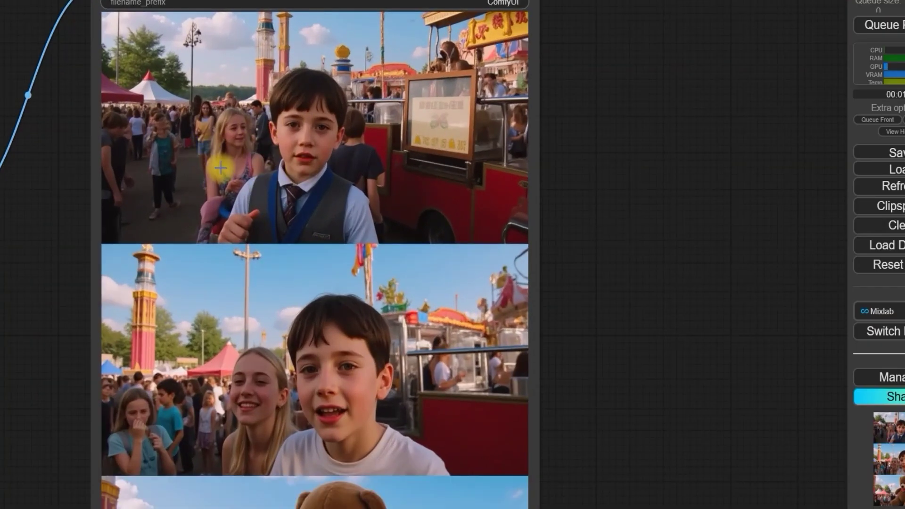
scroll(288, 172, "down", 3)
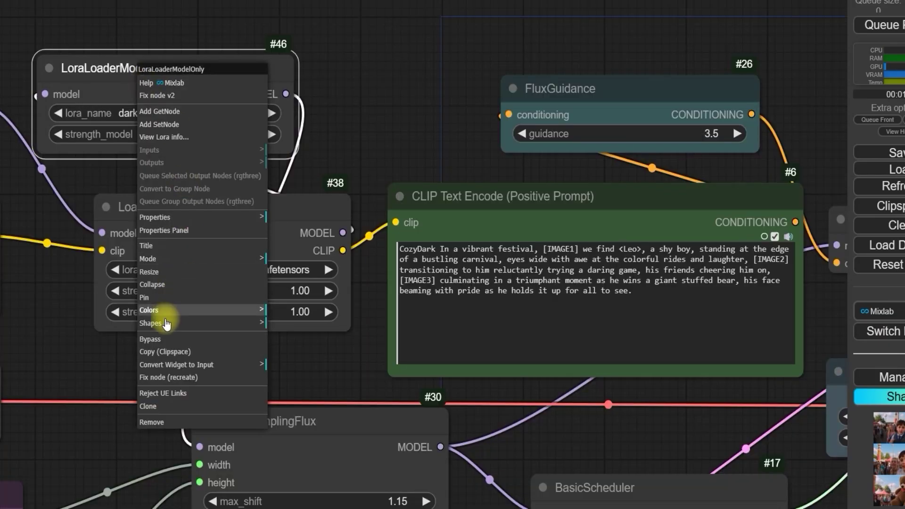
left_click(150, 339)
Center the Save Image preview on the brighter, colourful carnival storyboard panels.
left_click_drag(410, 151, 138, 115)
scroll(138, 115, "down", 2)
scroll(529, 121, "down", 1)
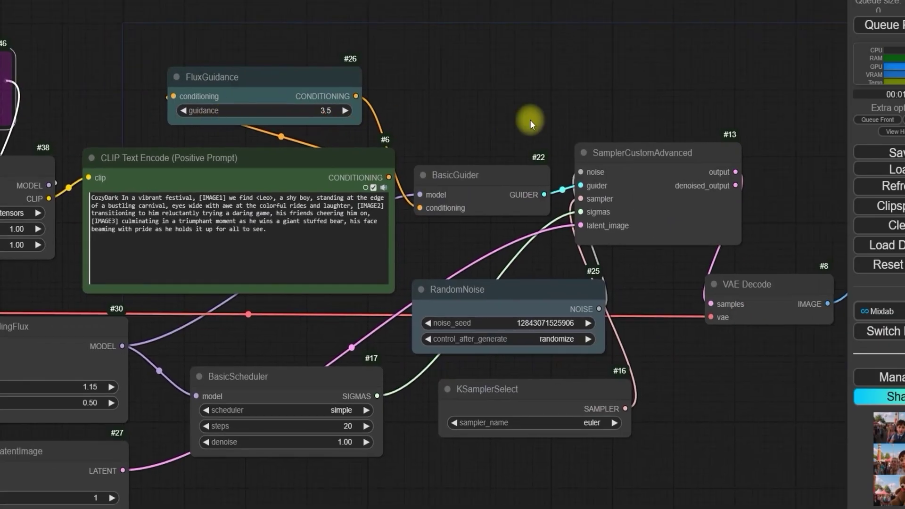
left_click_drag(530, 121, 245, 61)
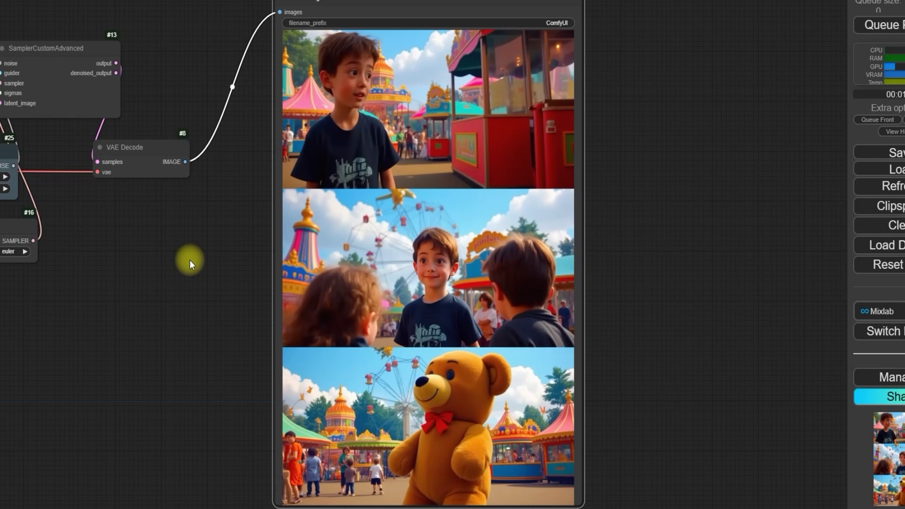
scroll(191, 257, "up", 4)
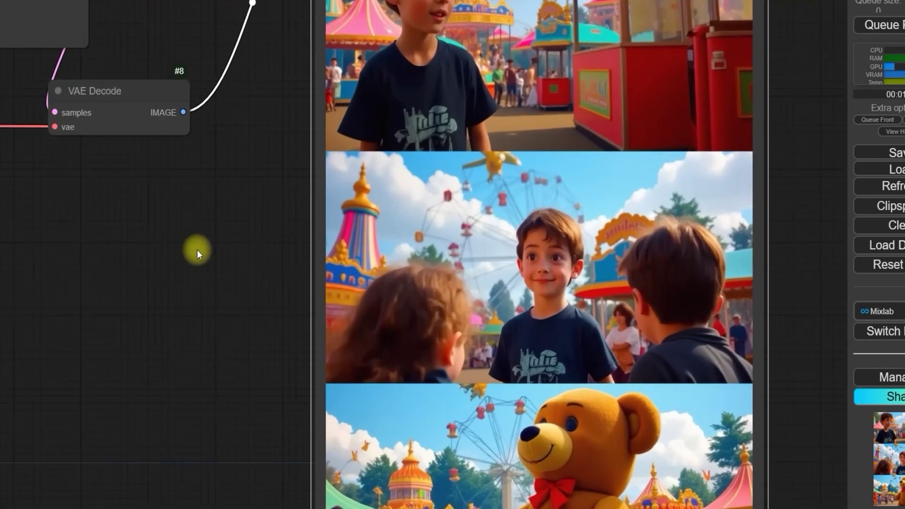
left_click_drag(197, 248, 101, 303)
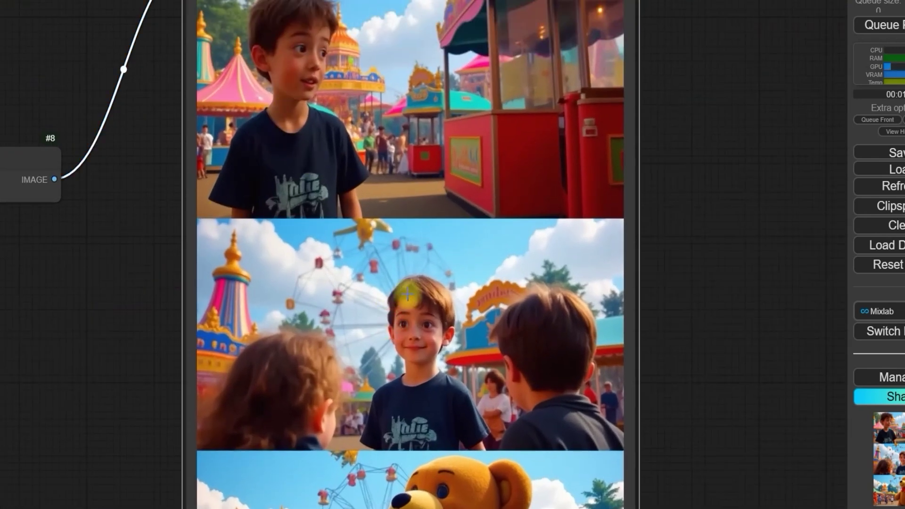
scroll(338, 293, "down", 1)
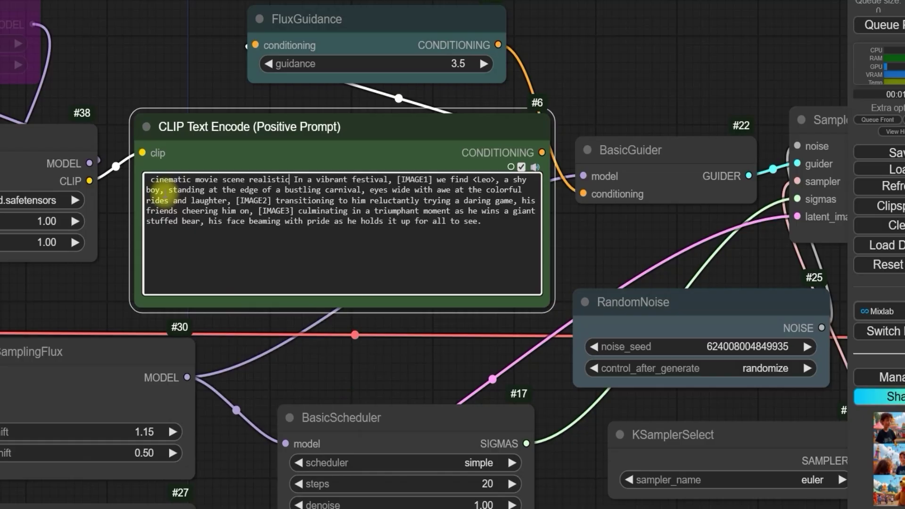
Remove the leading space and add a comma after 'realistic' in the prompt.
left_click(151, 179)
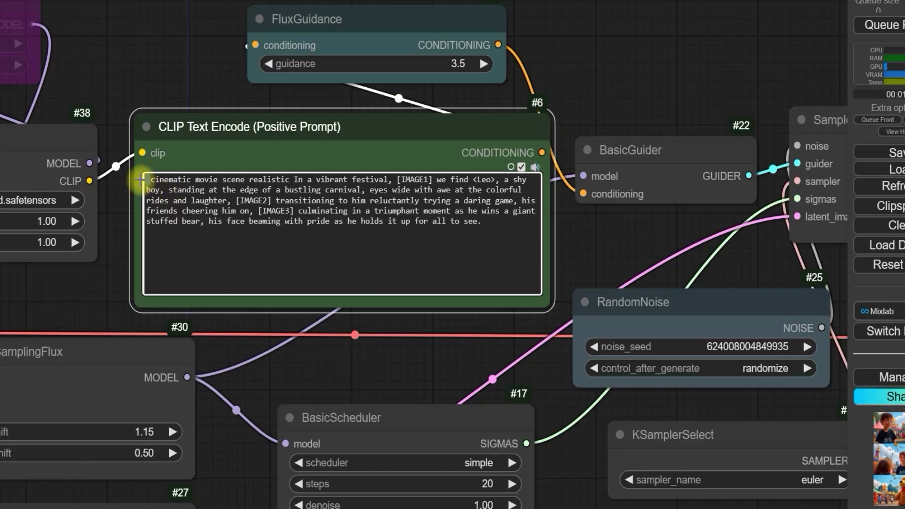
key("Delete")
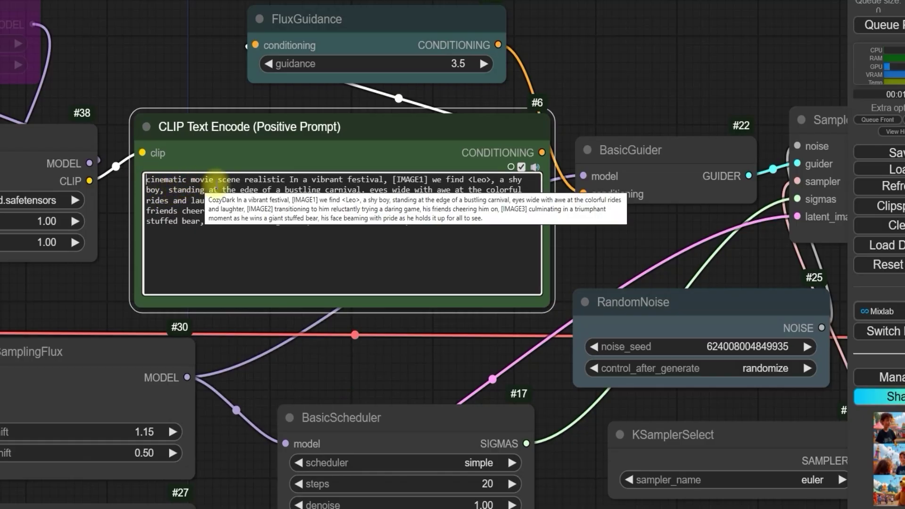
left_click(276, 180)
type(",")
Bring the three-panel carnival storyboard output into view to review it.
scroll(597, 103, "down", 3)
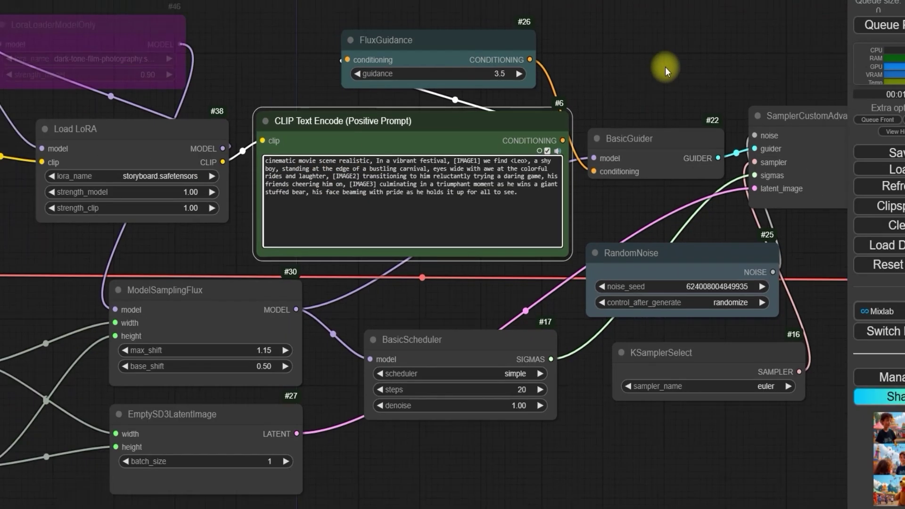
scroll(666, 57, "right", 10)
scroll(264, 202, "down", 2)
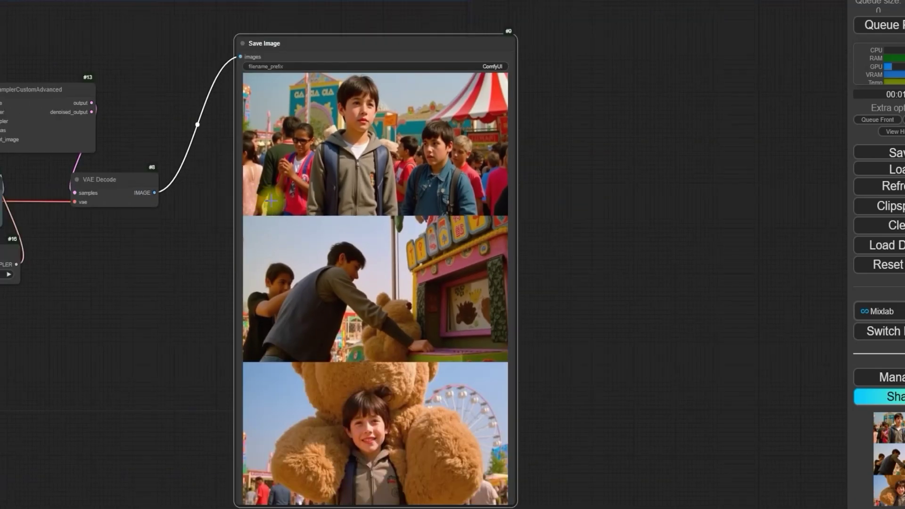
left_click_drag(187, 237, 258, 248)
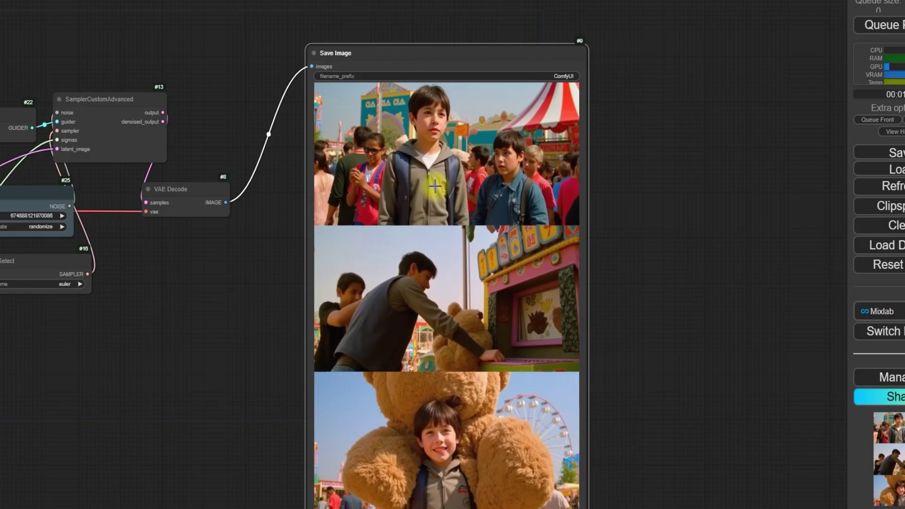
scroll(439, 186, "down", 2)
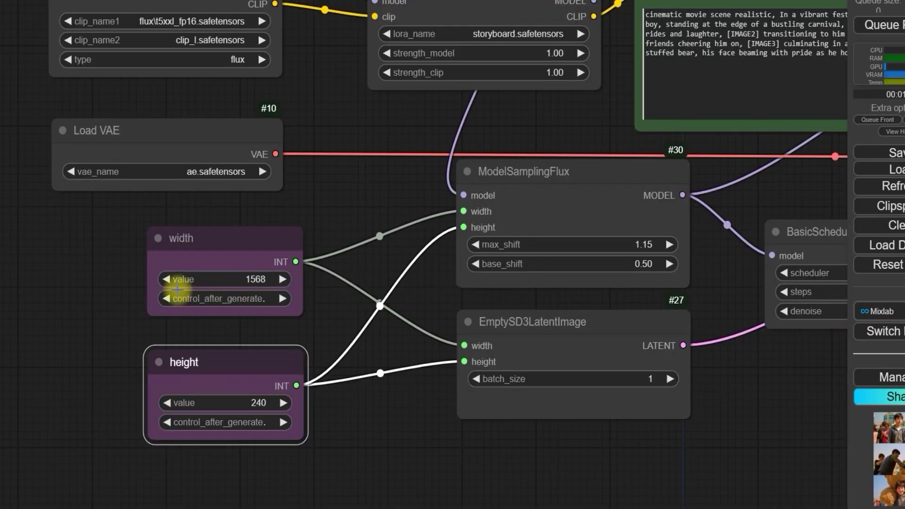
Change the width value to 1044.
left_click(264, 281)
type("1044")
key("Return")
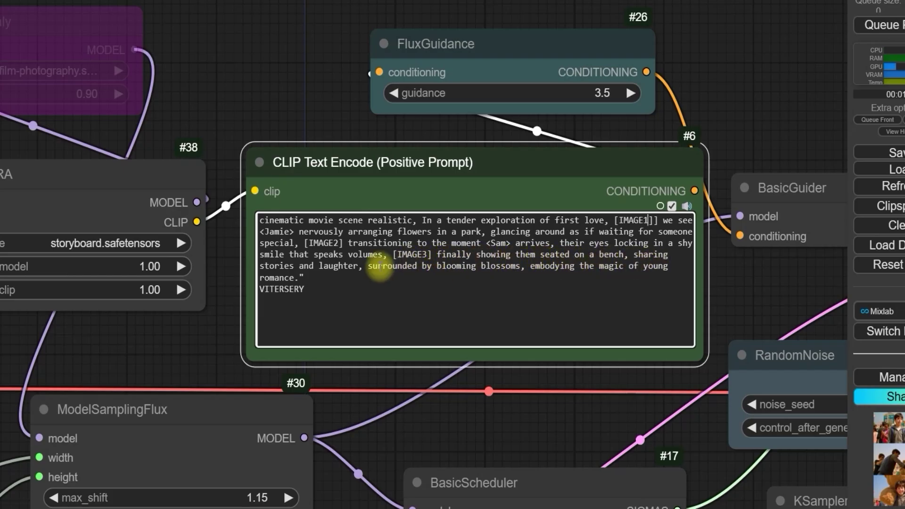
Delete the stray VITERSERY text and add an opening quote before 'In' in the story.
left_click(310, 290)
left_click_drag(290, 290, 259, 289)
key("BackSpace")
key("BackSpace")
key("BackSpace")
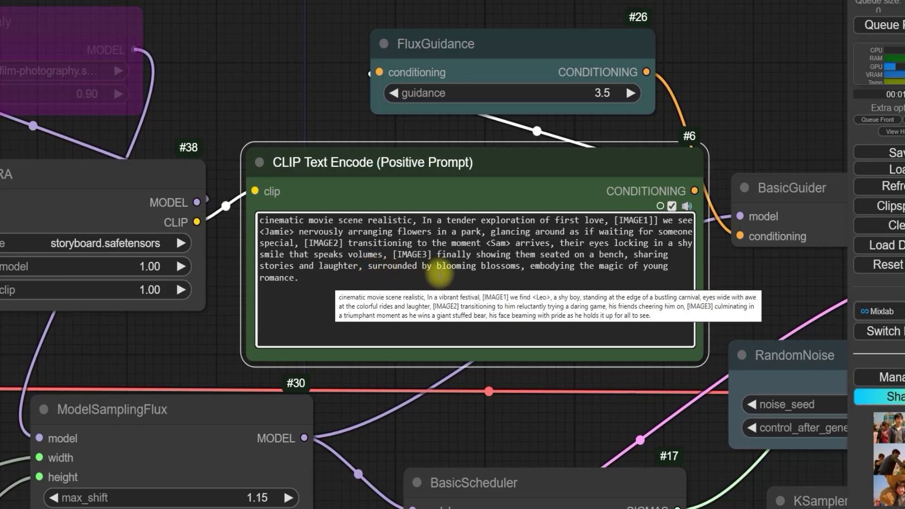
left_click(423, 220)
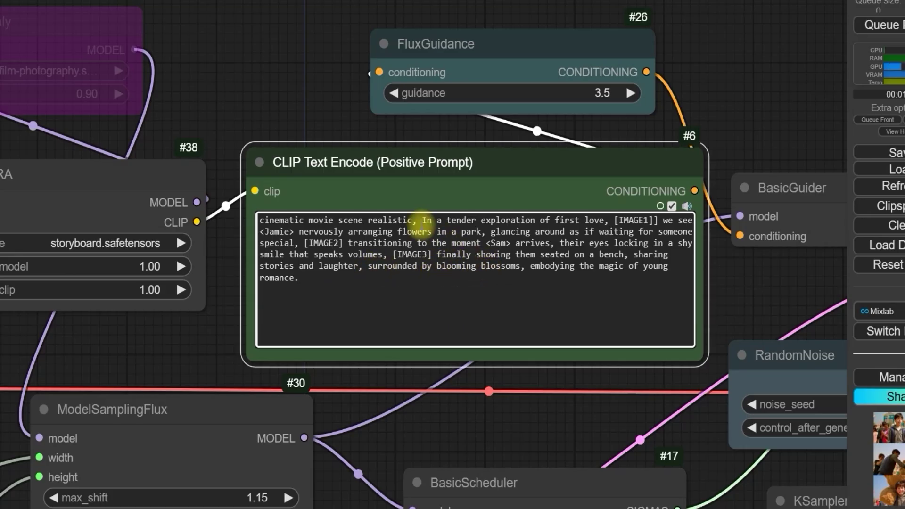
type("\"")
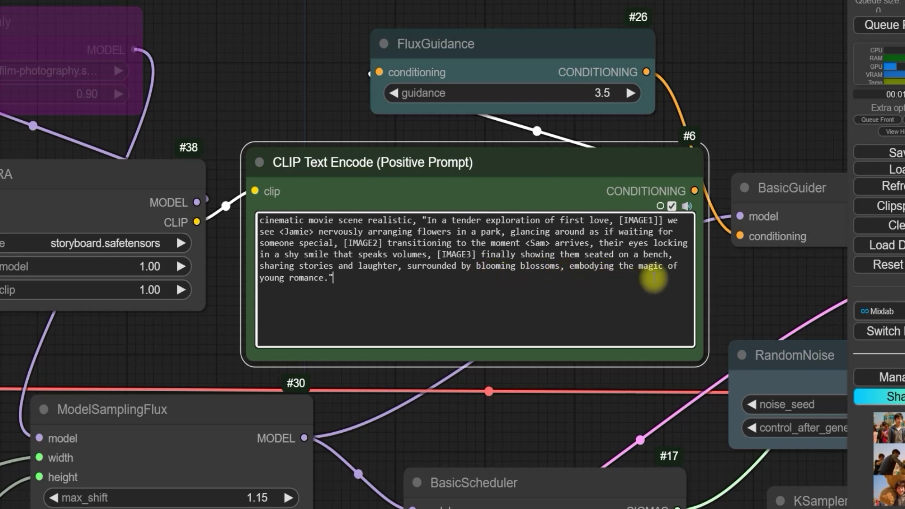
scroll(711, 192, "down", 5)
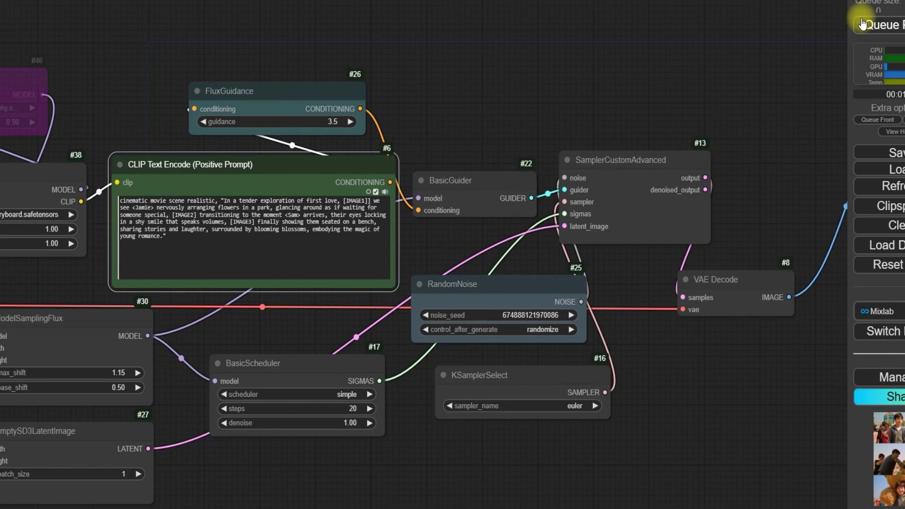
Queue the workflow and bring the four-image park storyboard into view.
left_click(872, 25)
left_click_drag(768, 97, 262, 66)
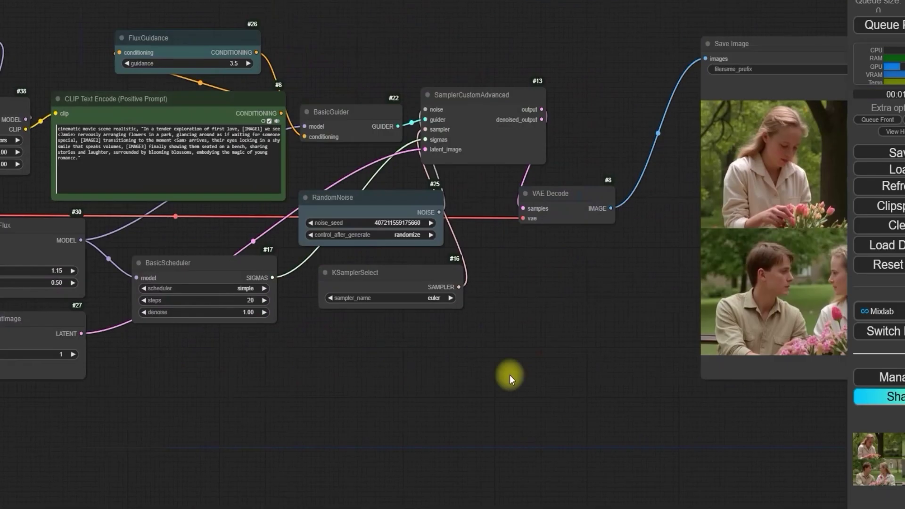
left_click_drag(510, 374, 203, 287)
scroll(236, 282, "up", 3)
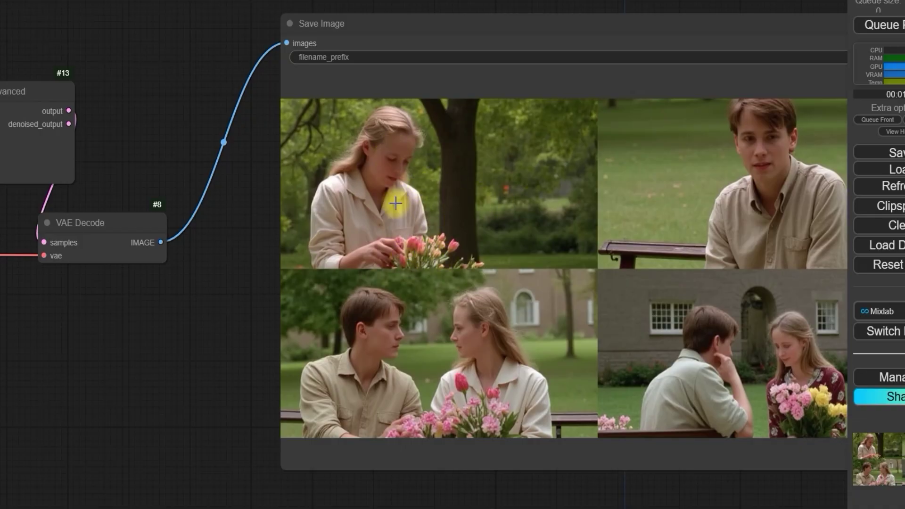
Zoom across the 2x2 park panels and sampler nodes to inspect each frame.
scroll(443, 245, "down", 2)
scroll(490, 369, "down", 2)
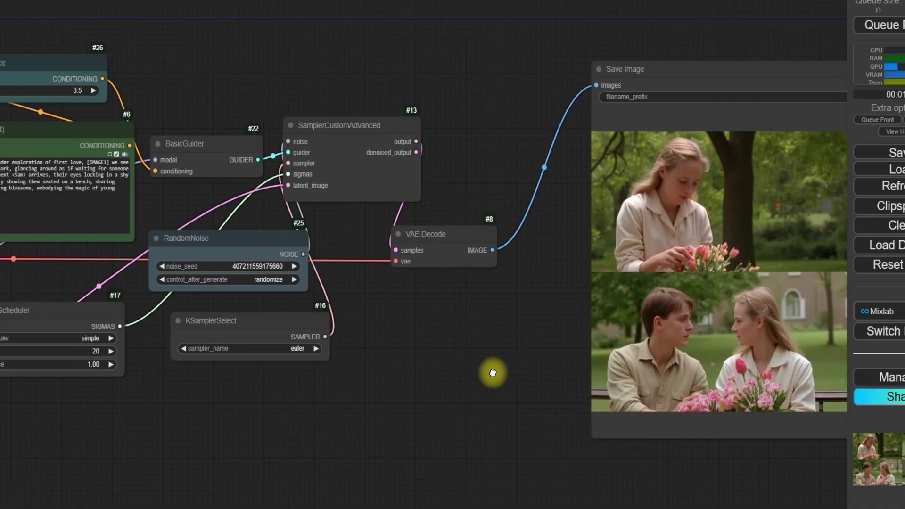
scroll(303, 236, "up", 5)
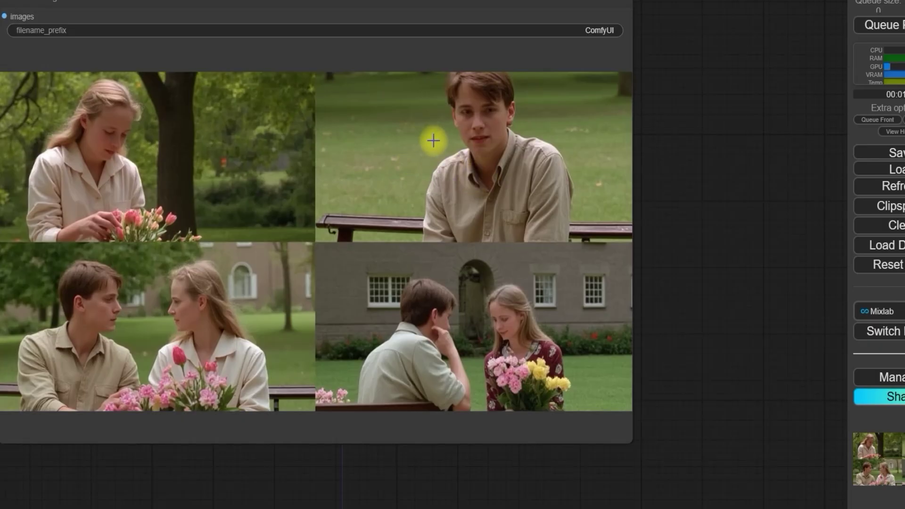
scroll(282, 203, "down", 1)
scroll(411, 232, "up", 3)
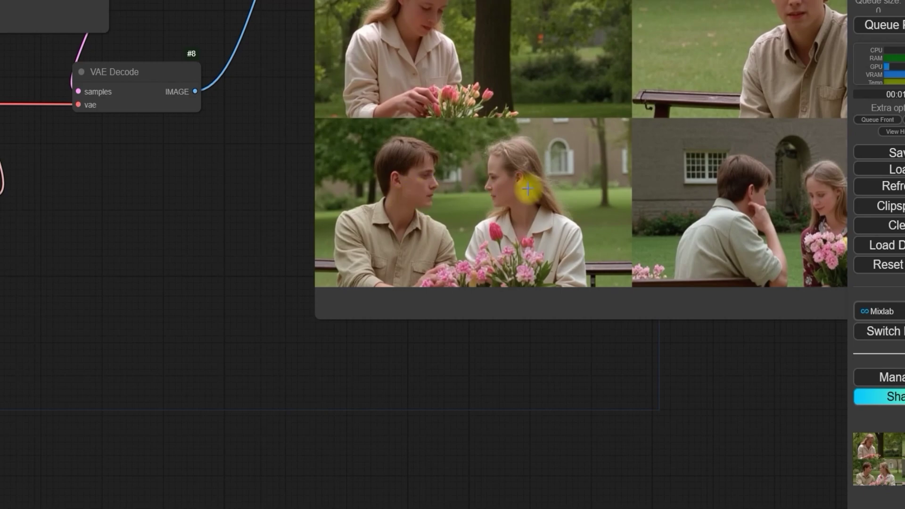
scroll(528, 188, "down", 1)
scroll(466, 219, "up", 3)
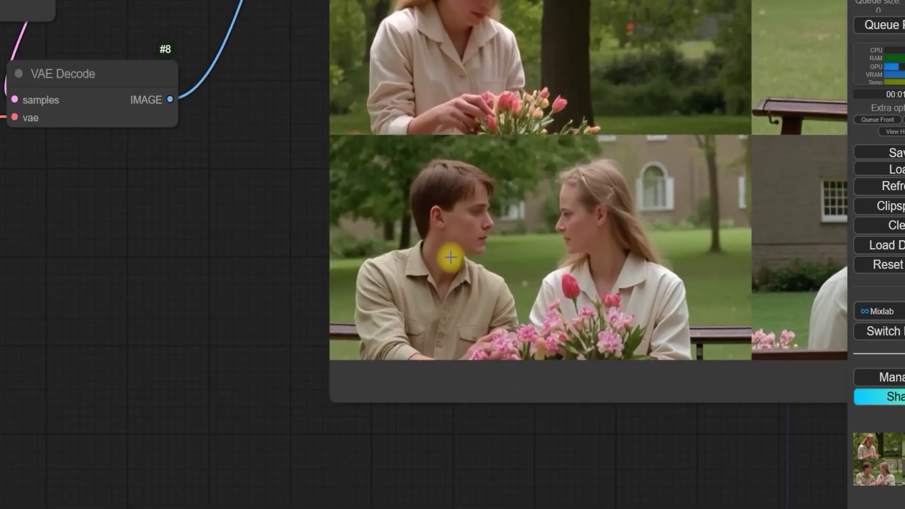
scroll(485, 250, "down", 1)
scroll(484, 249, "down", 4)
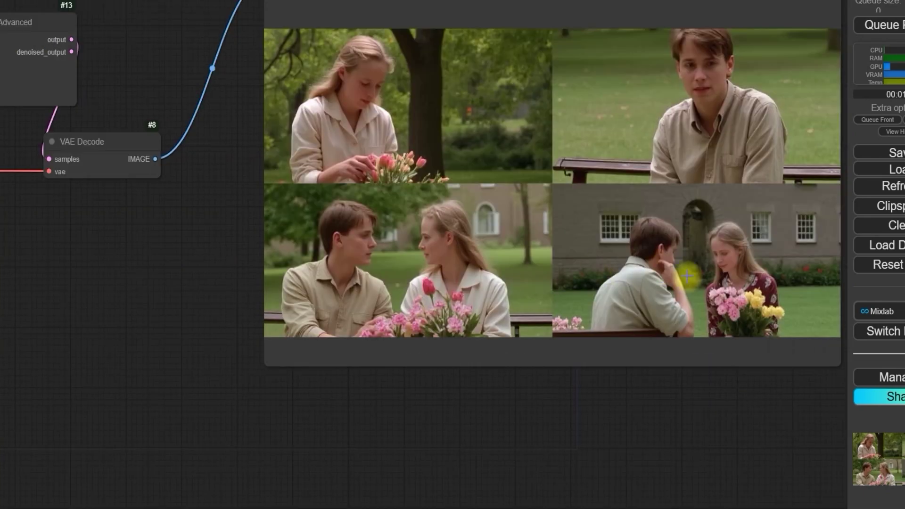
scroll(141, 311, "up", 4)
left_click_drag(141, 311, 434, 296)
scroll(166, 219, "up", 2)
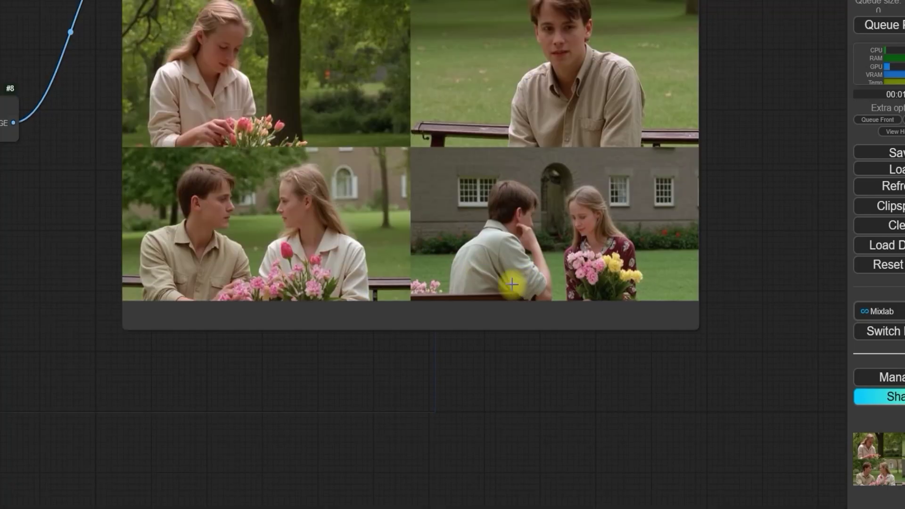
scroll(558, 245, "down", 5)
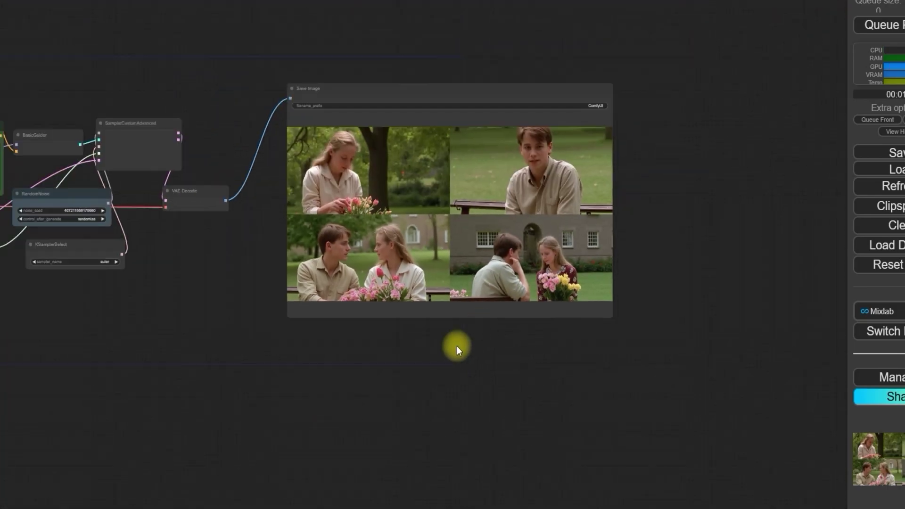
scroll(458, 343, "up", 2)
left_click_drag(458, 344, 406, 378)
scroll(159, 273, "up", 2)
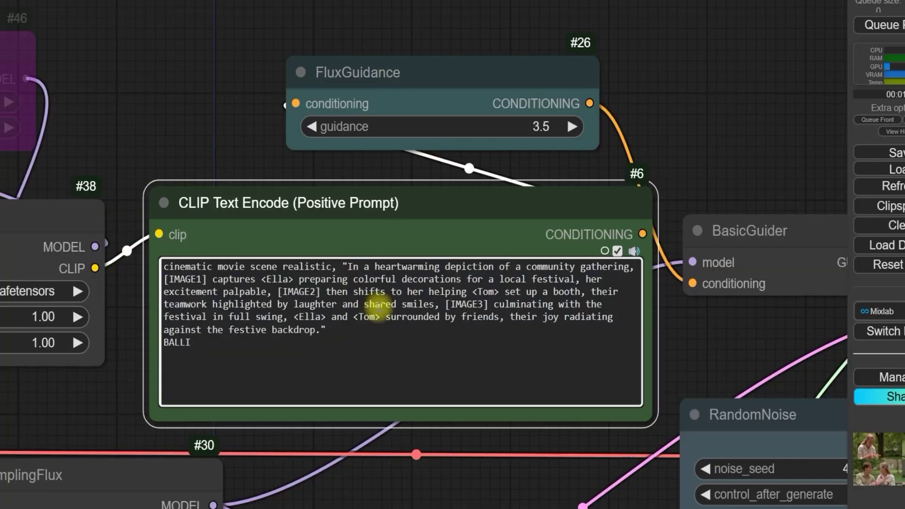
Select the stray BALLI line and review the festival prompt, including the 'cinematic movie scene realistic' prefix.
left_click_drag(193, 343, 150, 342)
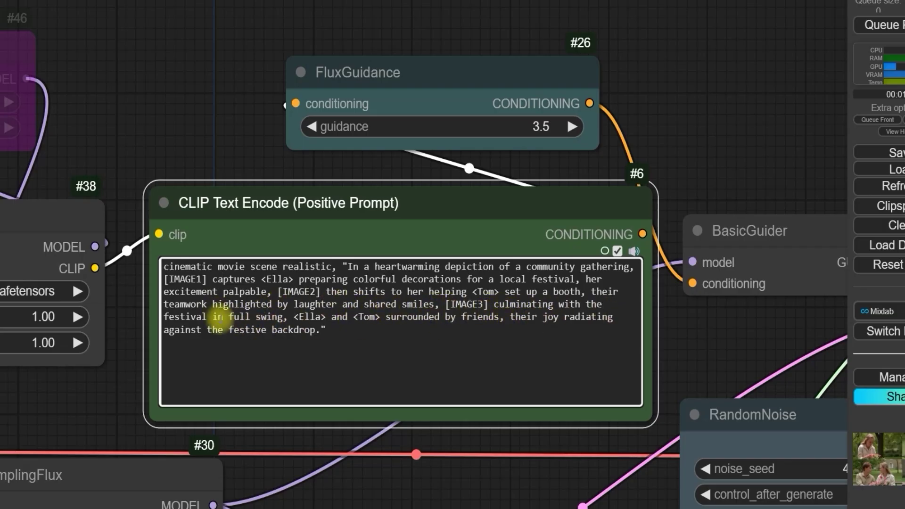
left_click_drag(218, 317, 283, 317)
left_click(284, 317)
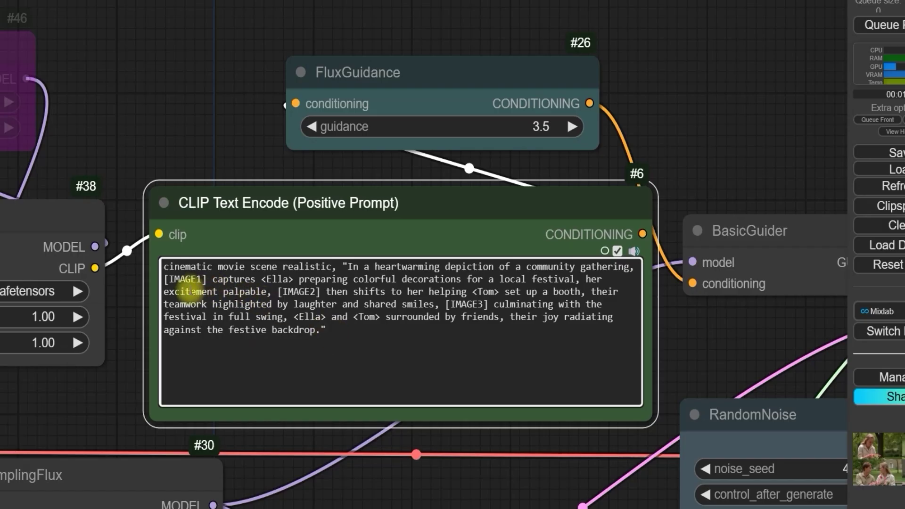
left_click_drag(166, 269, 330, 266)
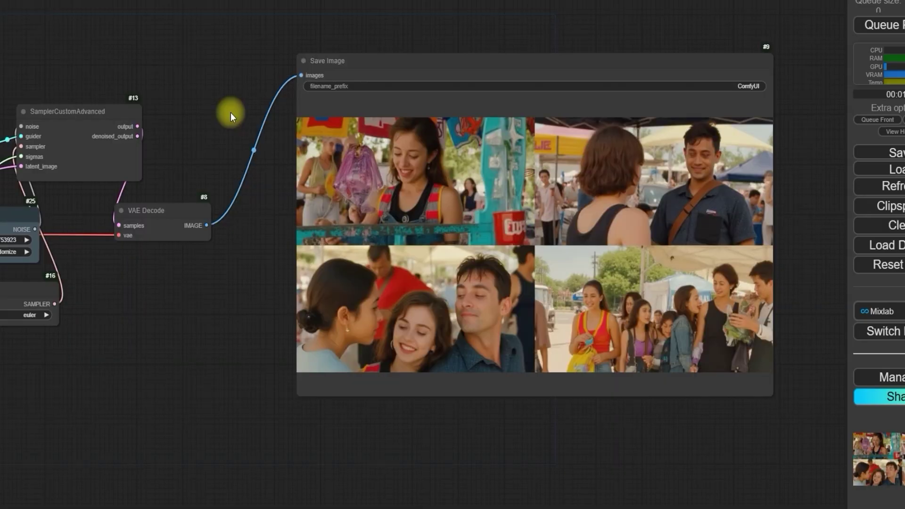
scroll(233, 113, "up", 3)
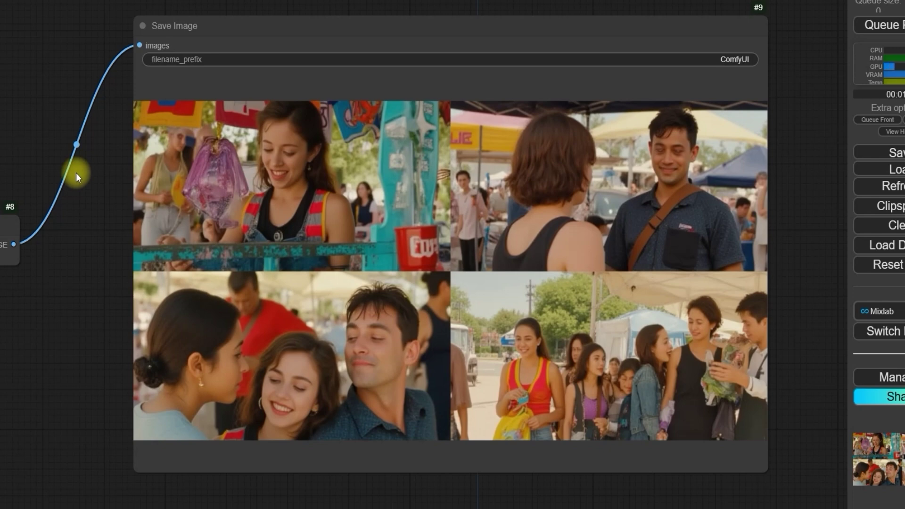
scroll(75, 173, "down", 2)
left_click_drag(75, 172, 822, 391)
scroll(274, 223, "up", 3)
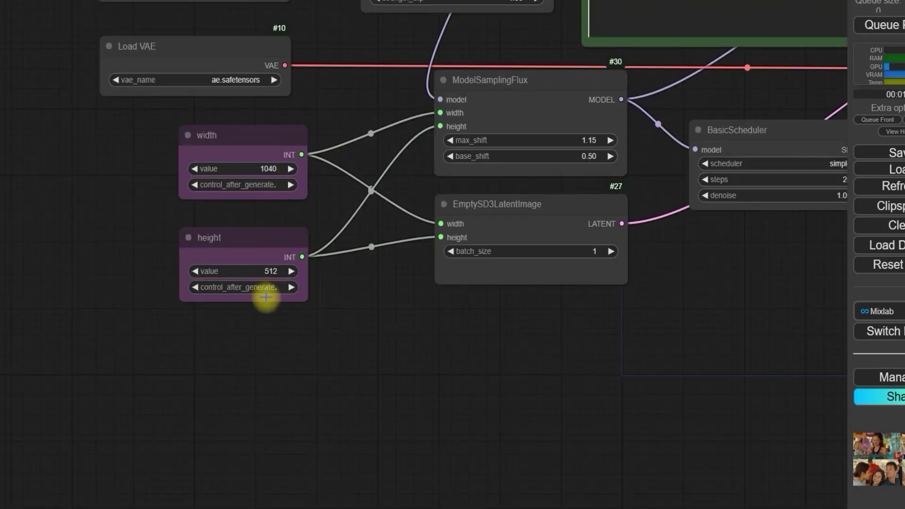
scroll(277, 270, "down", 4)
left_click_drag(796, 315, 590, 255)
scroll(310, 282, "down", 4)
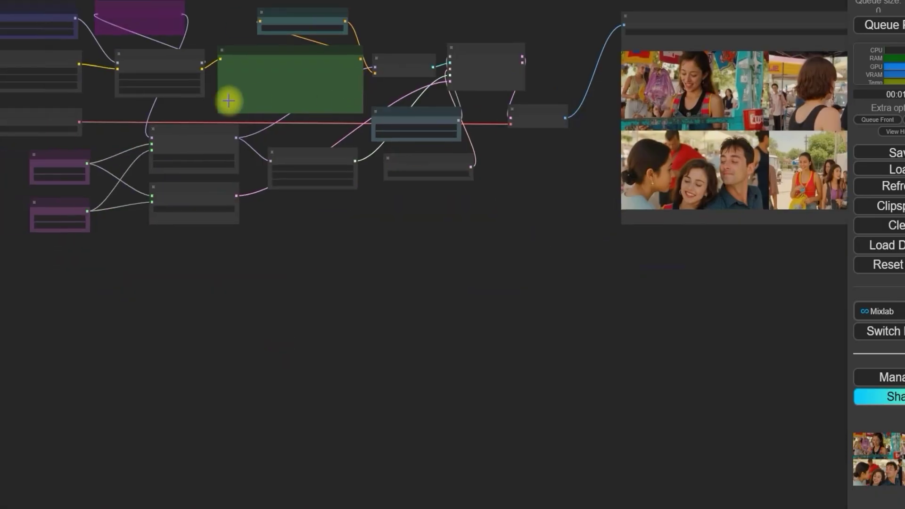